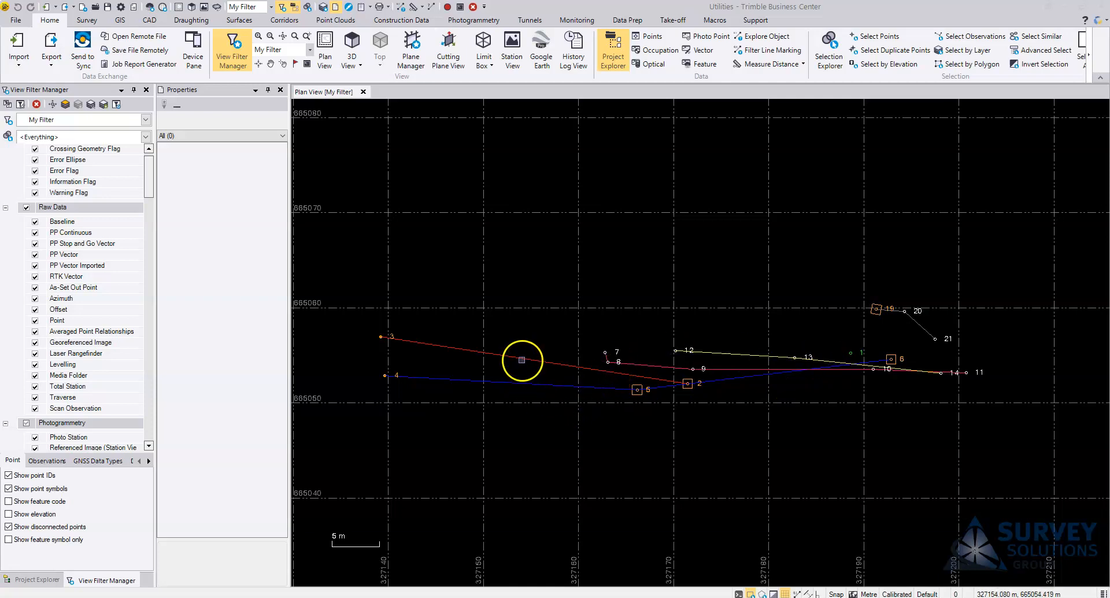
Inspect the feature attributes of the foul drainage and storm drainage line strings in the plan view
left_click(522, 356)
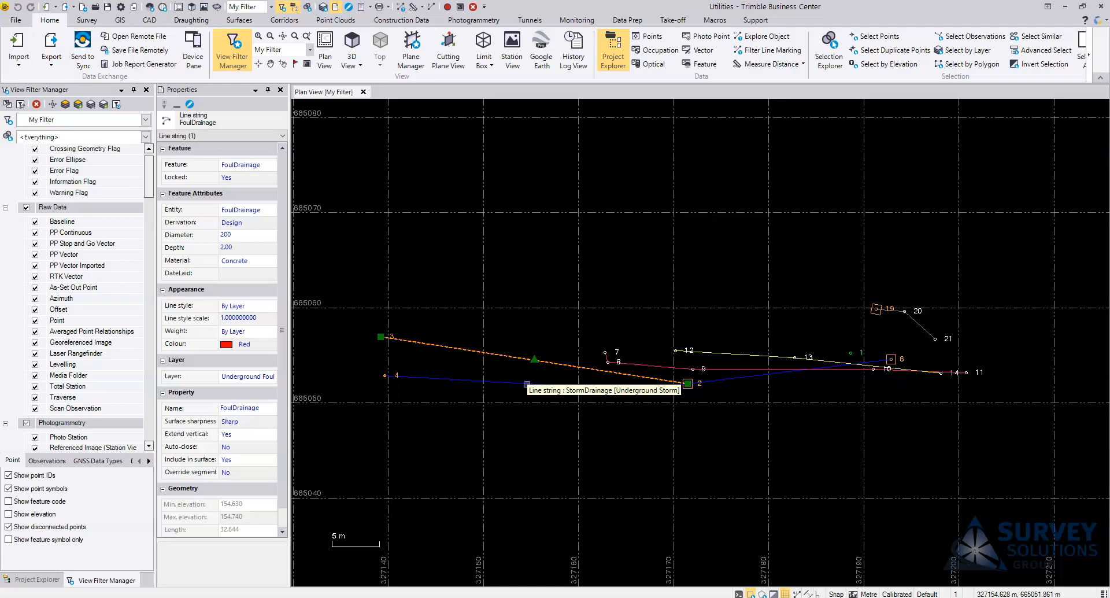
left_click(550, 398)
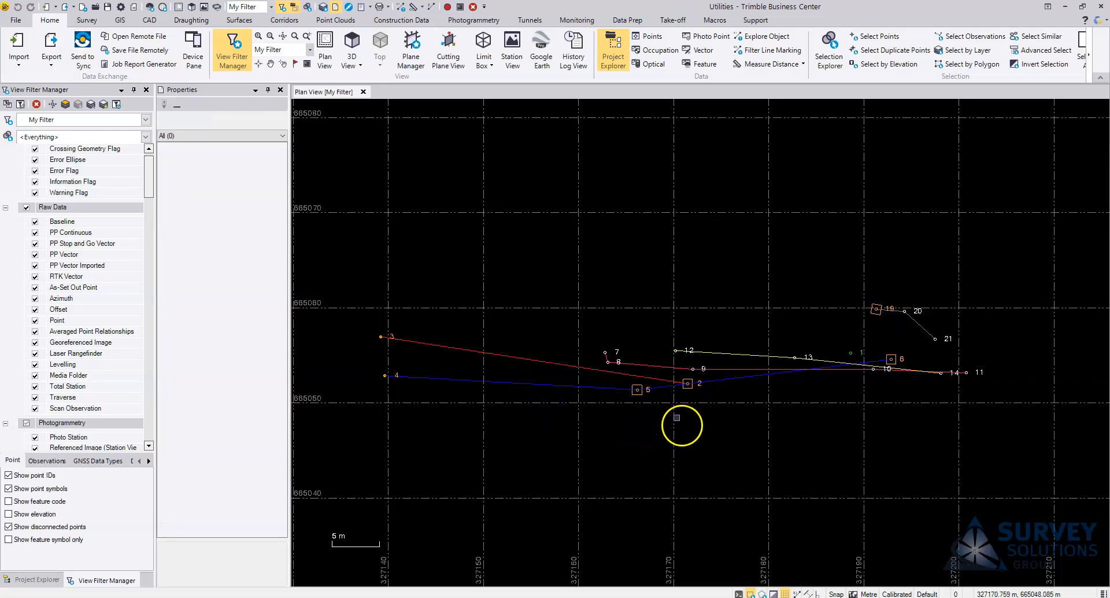
left_click(596, 369)
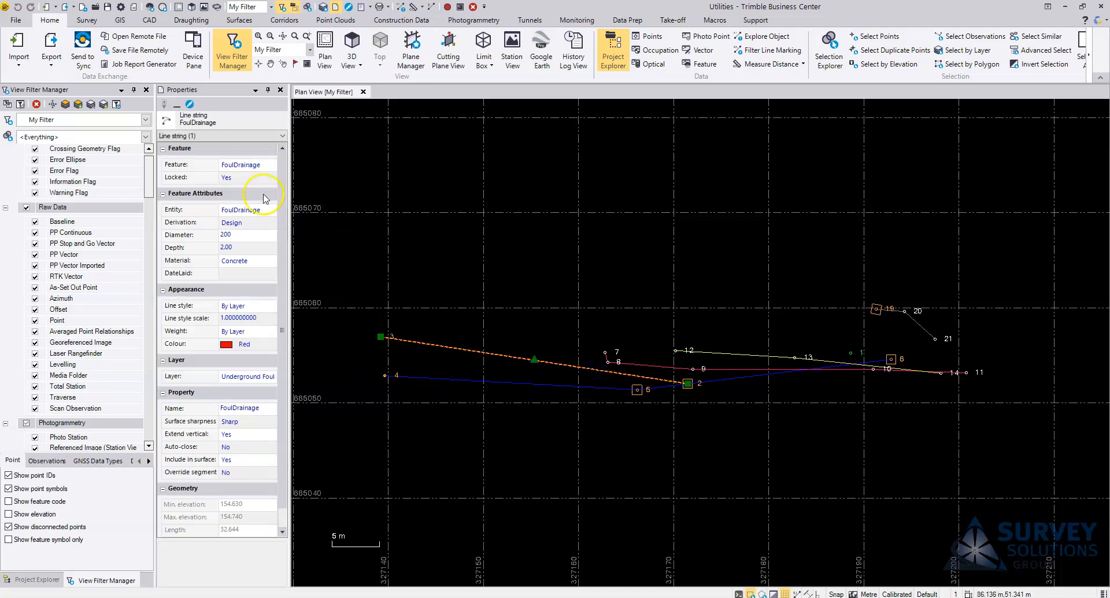
left_click(550, 385)
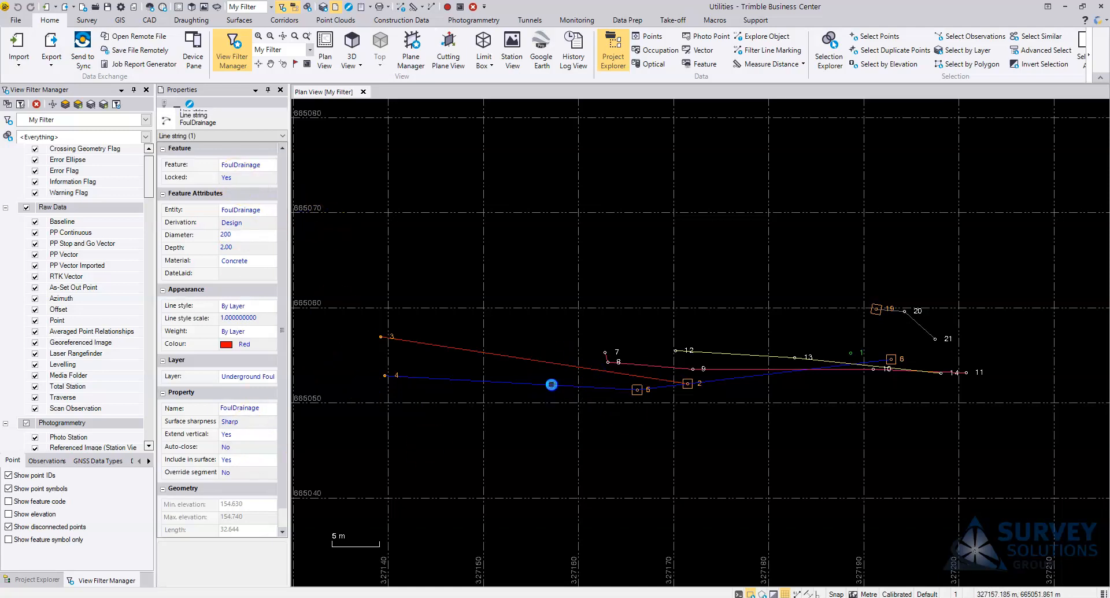
left_click(607, 424)
Select all the utility points and lines and set up a GIS shapefile export with Global: Latitude, Longitude horizontal output
left_click_drag(345, 199, 1042, 458)
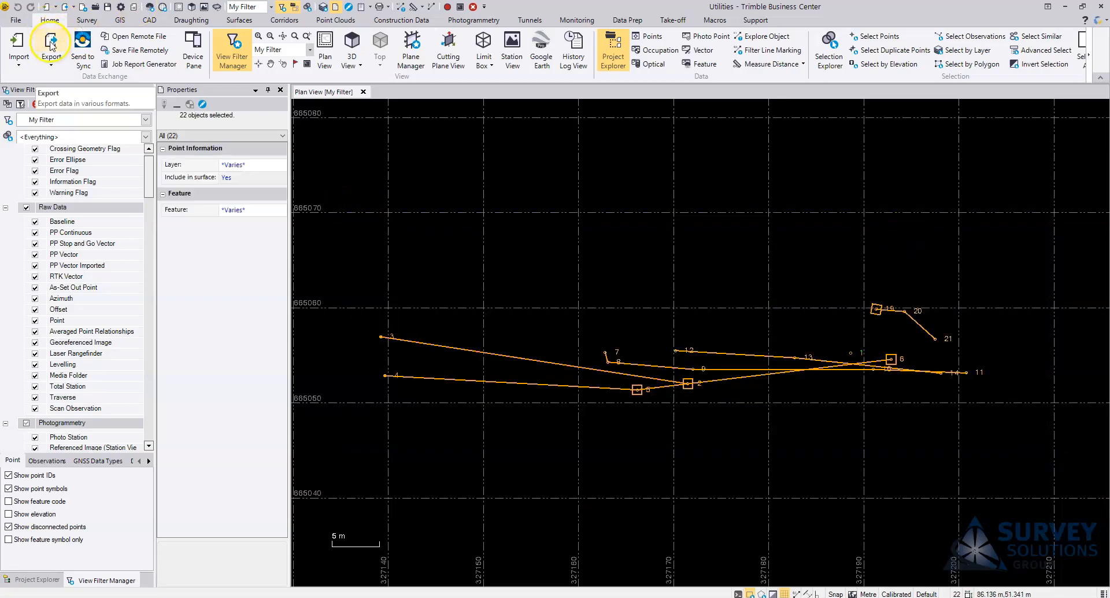
left_click(51, 45)
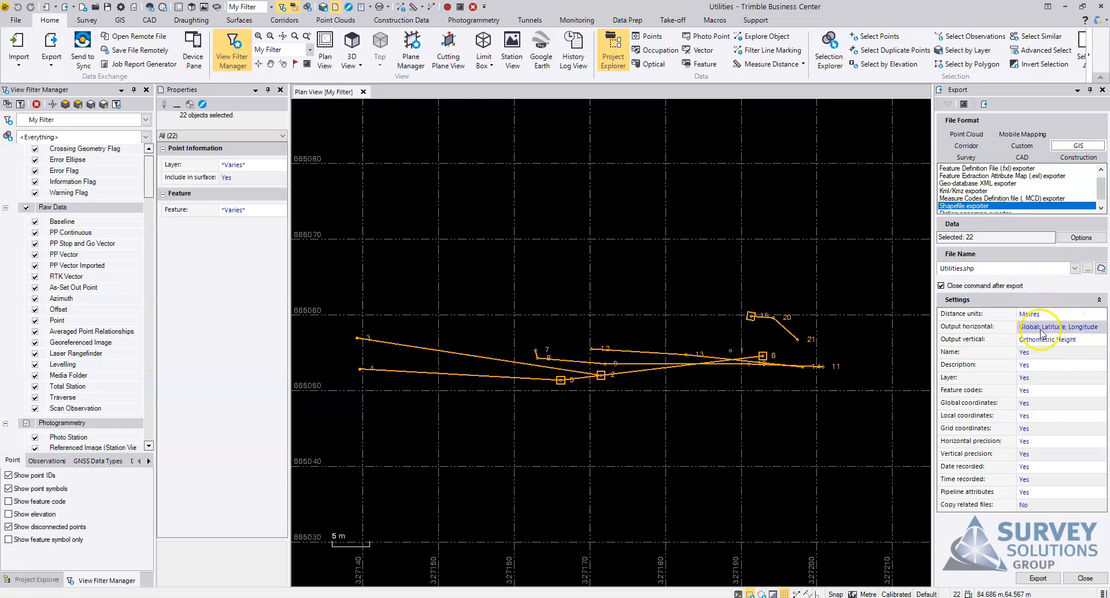
left_click(1066, 327)
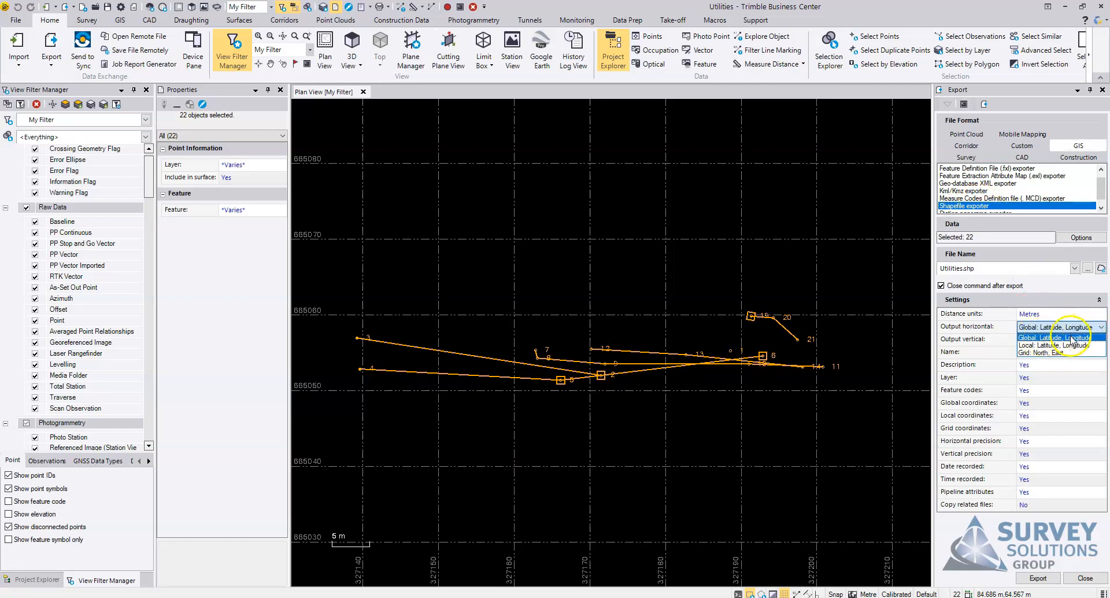
left_click(1072, 338)
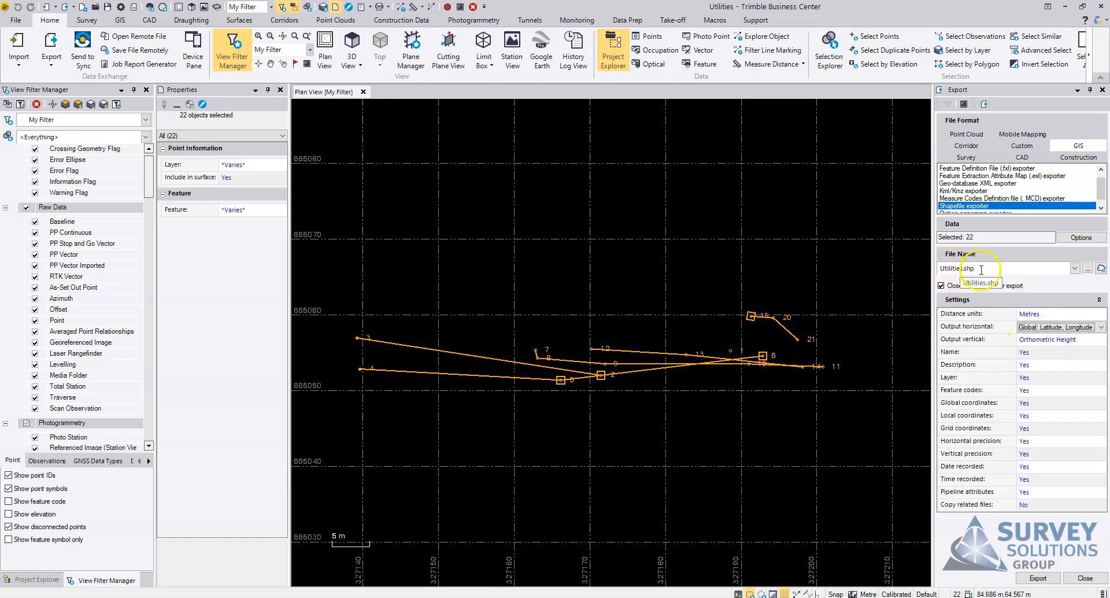
Export the selected data to the Desktop as Utilities.shp and clear the selection
left_click(1088, 269)
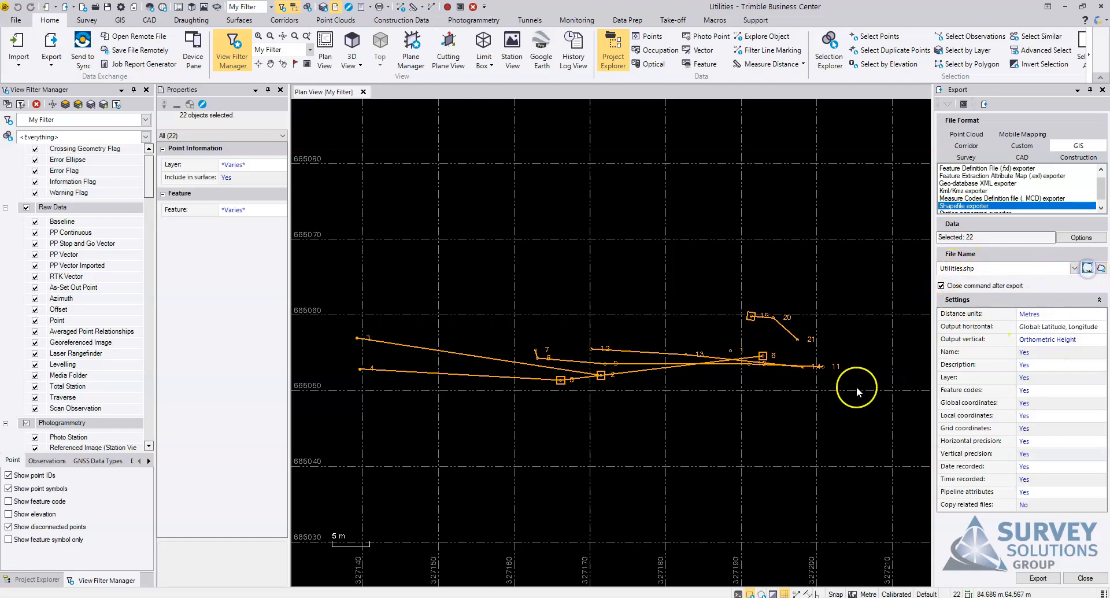
left_click(91, 162)
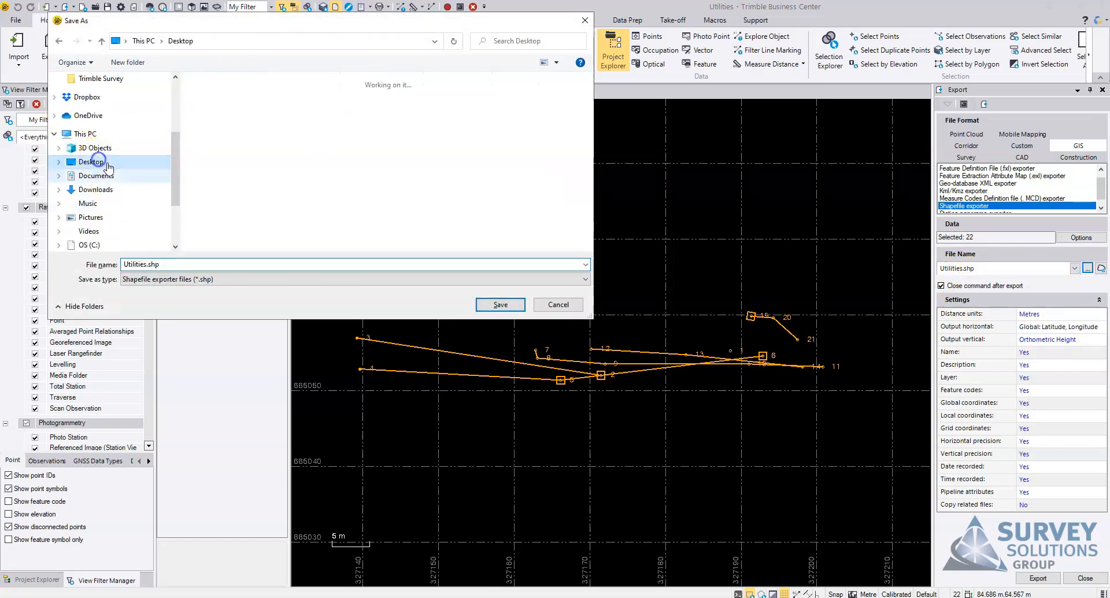
left_click(500, 305)
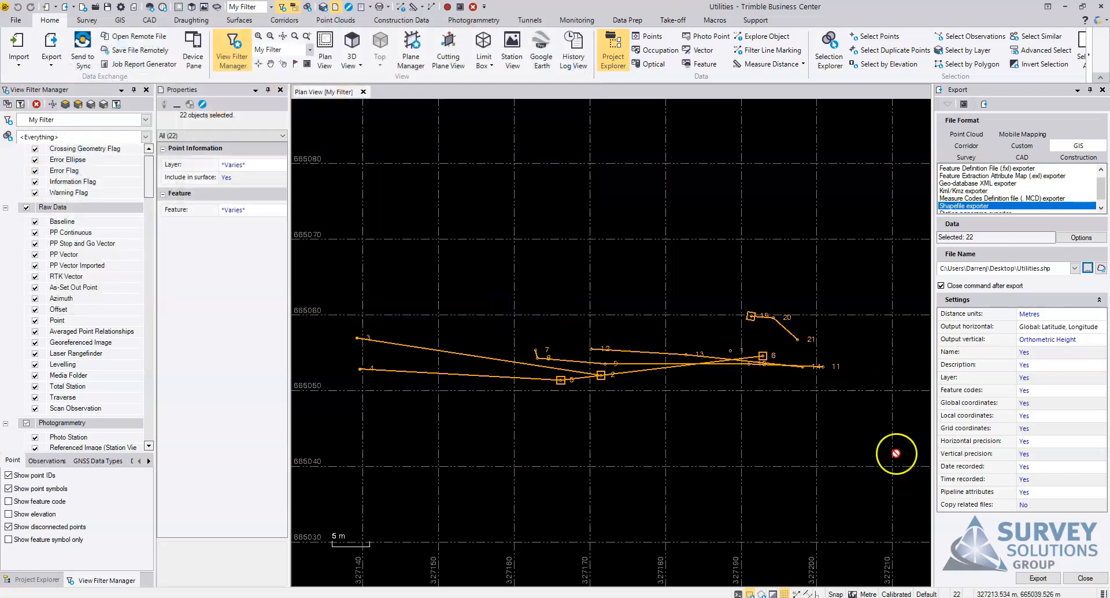
left_click(1048, 572)
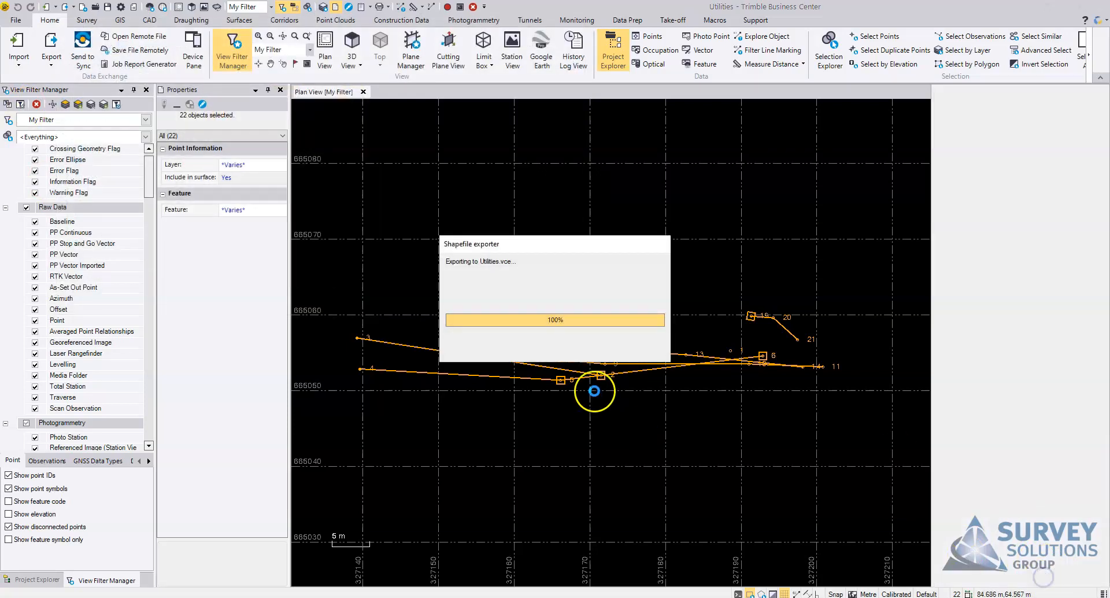
left_click(718, 443)
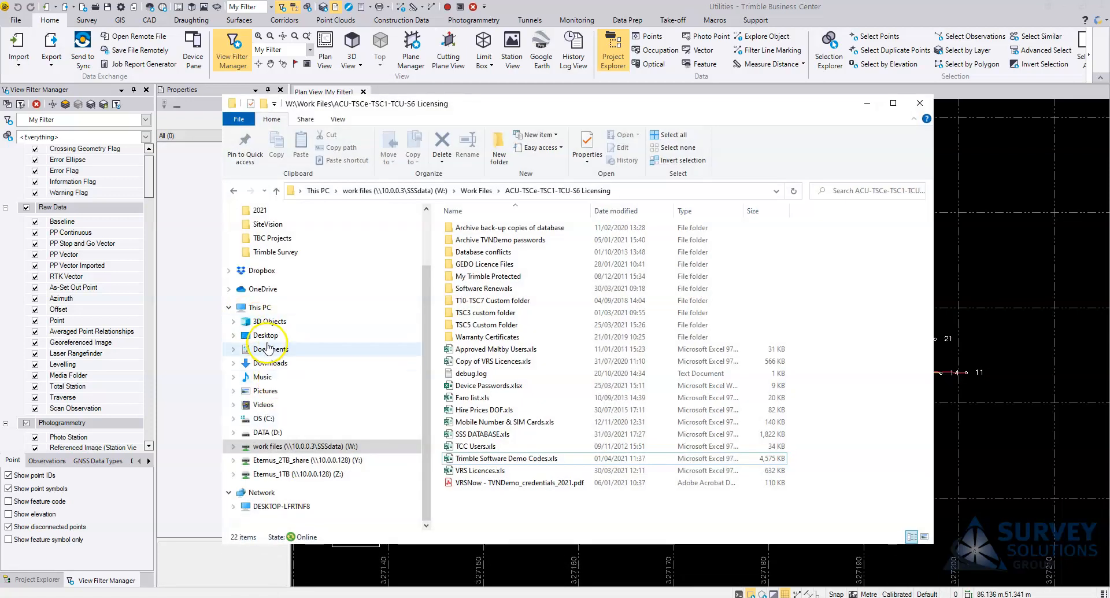
In File Explorer, compress all files in the Desktop's Utilities.shp folder into Utilities.zip, and put the window away
left_click(266, 335)
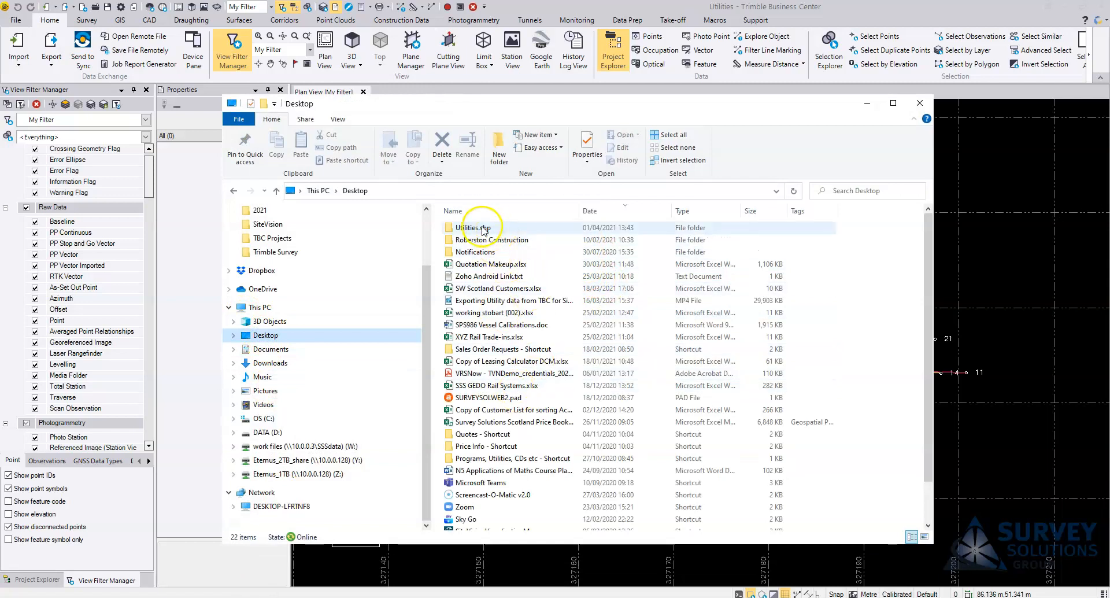
double_click(483, 228)
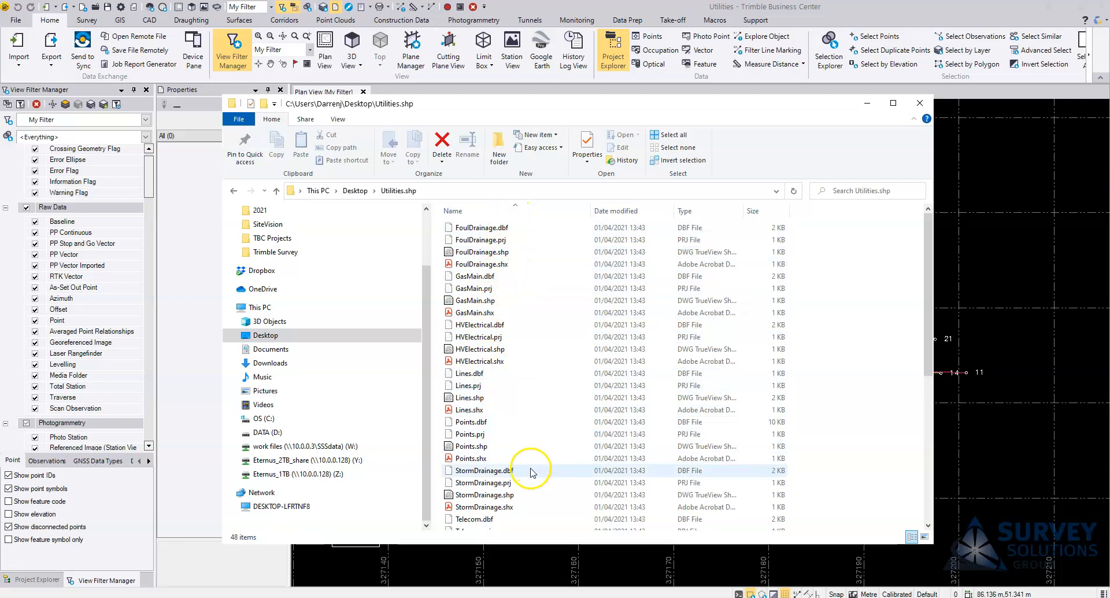
left_click(491, 227)
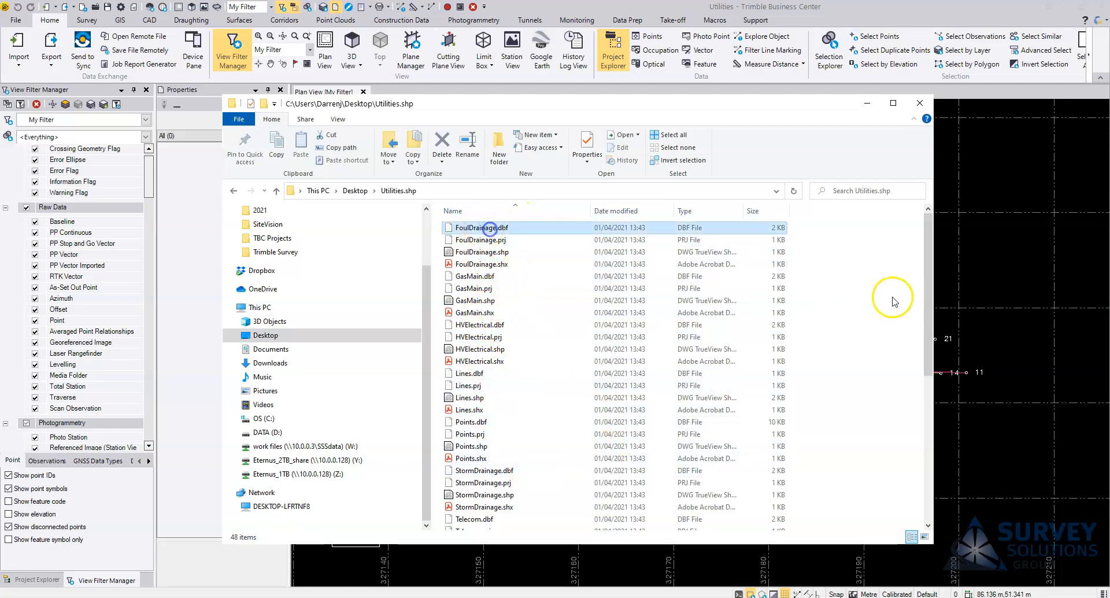
left_click_drag(927, 267, 911, 437)
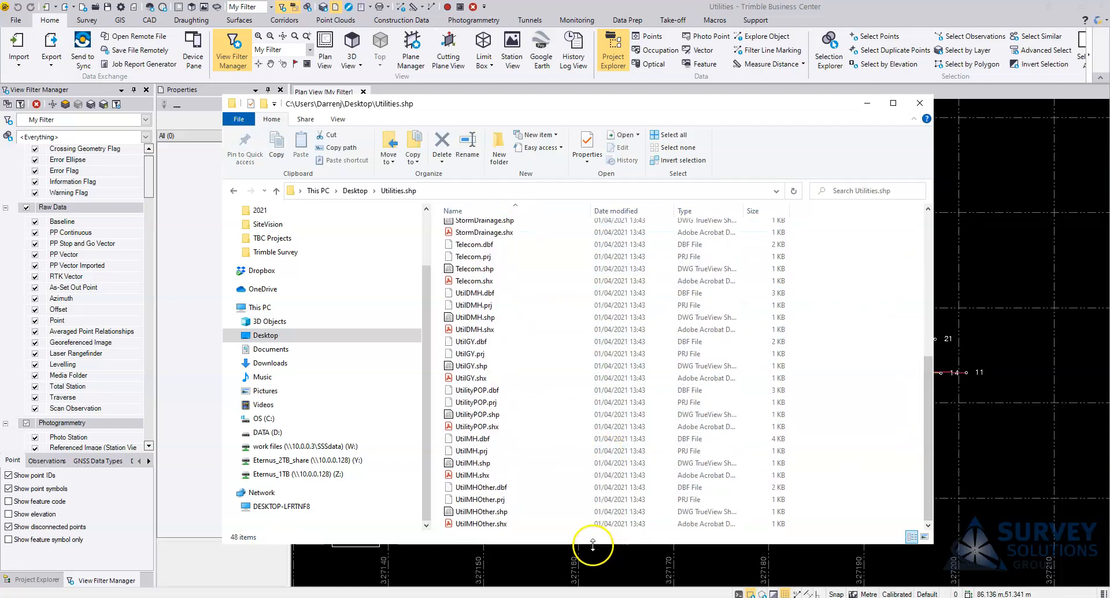
left_click(497, 523, "shift")
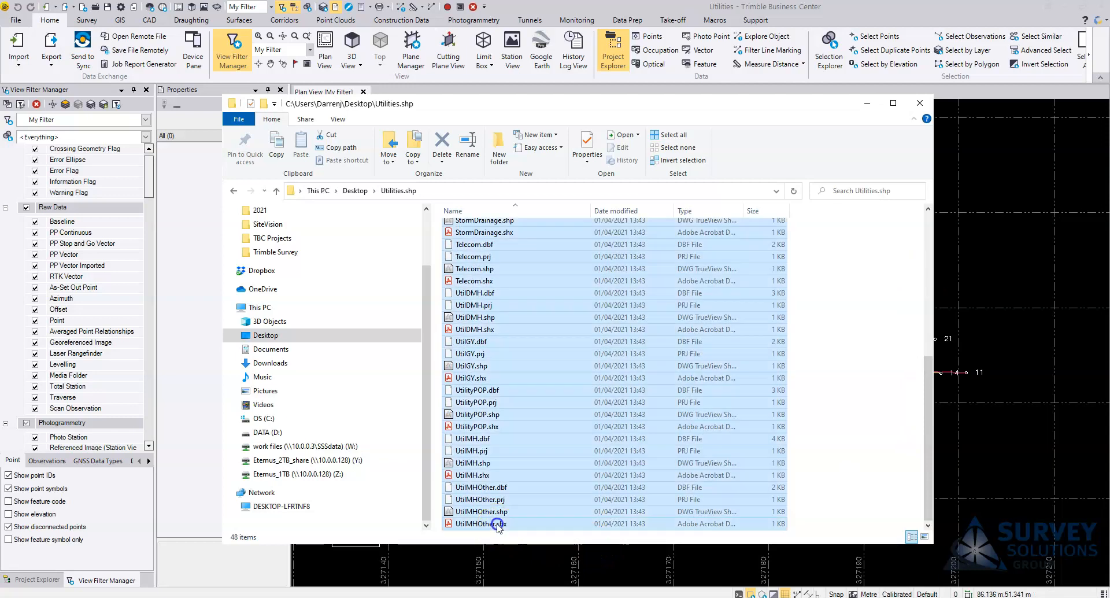
right_click(519, 439)
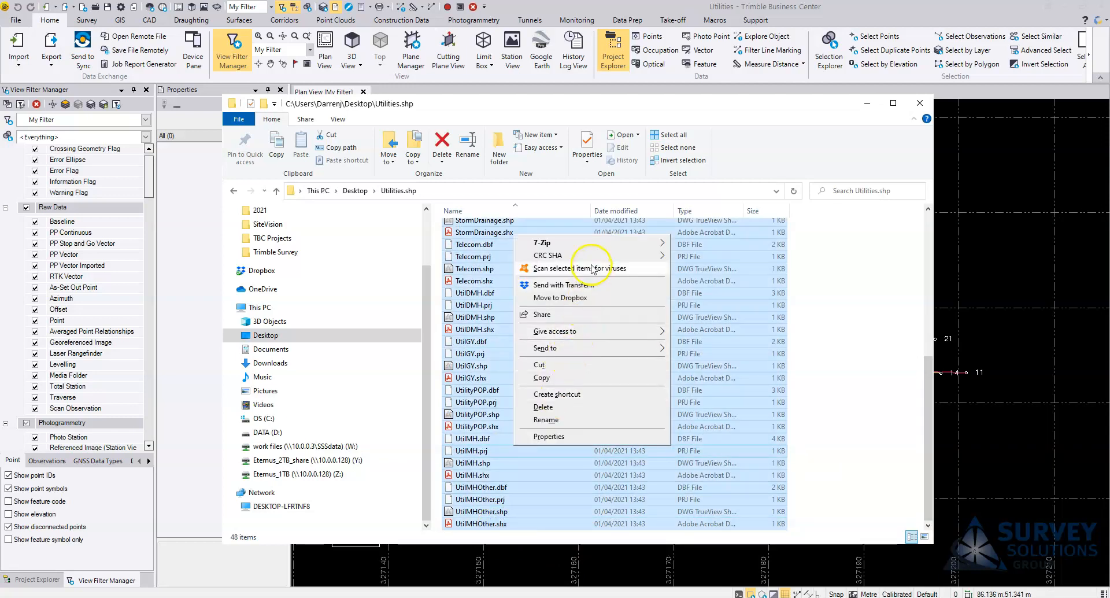
mouse_move(592, 347)
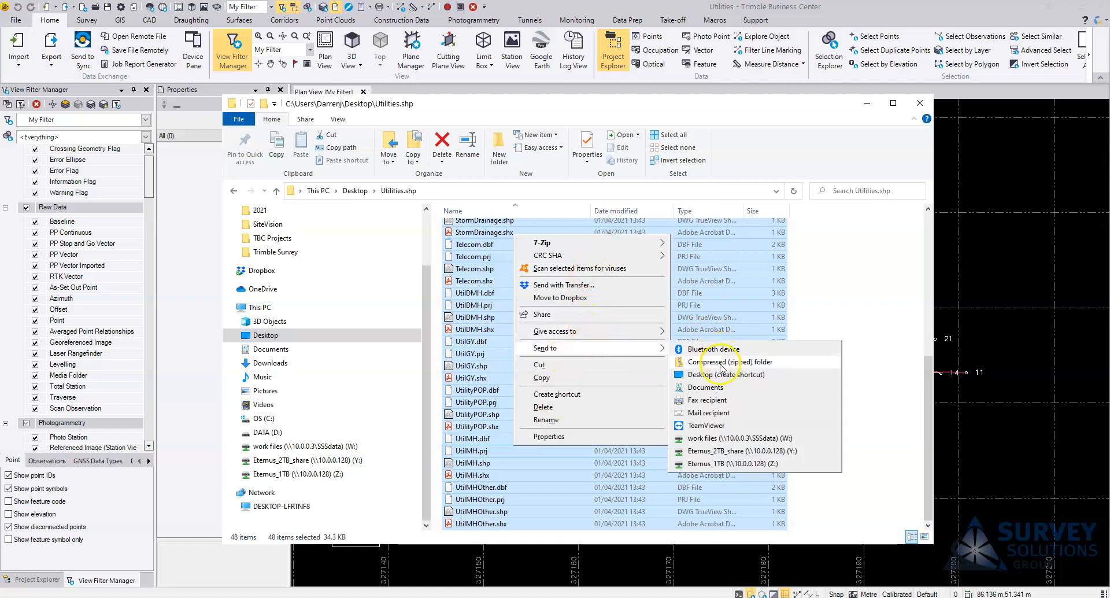
left_click(719, 361)
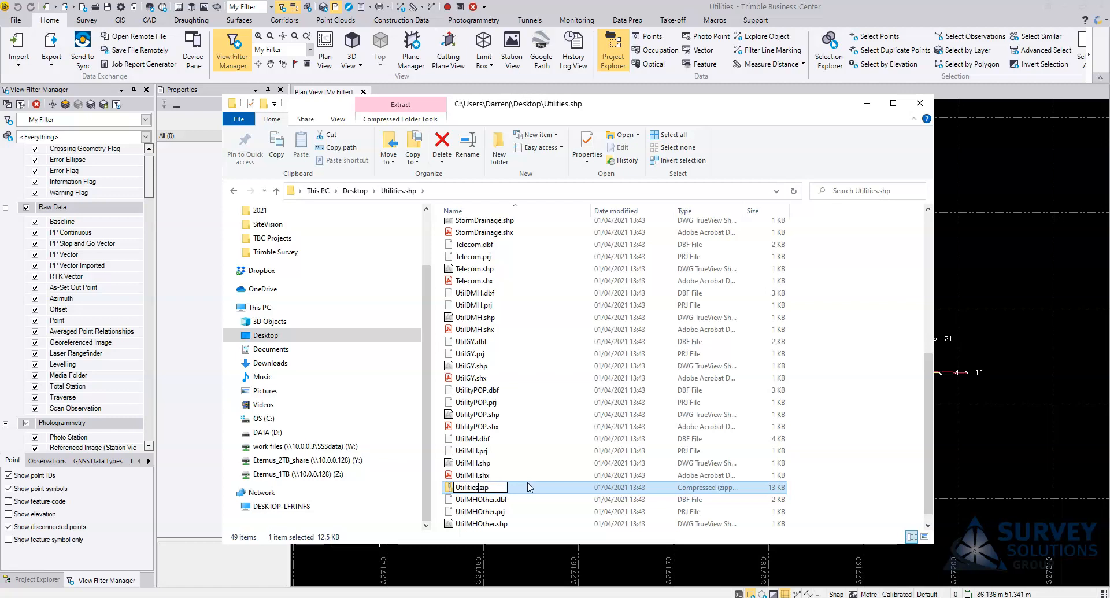
left_click(884, 478)
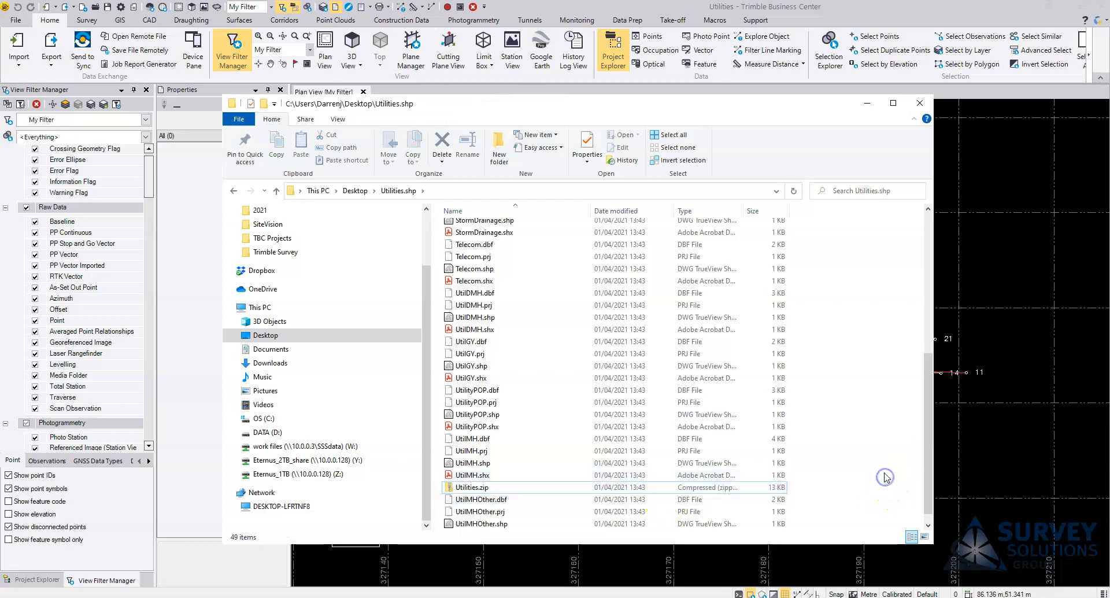
left_click(867, 102)
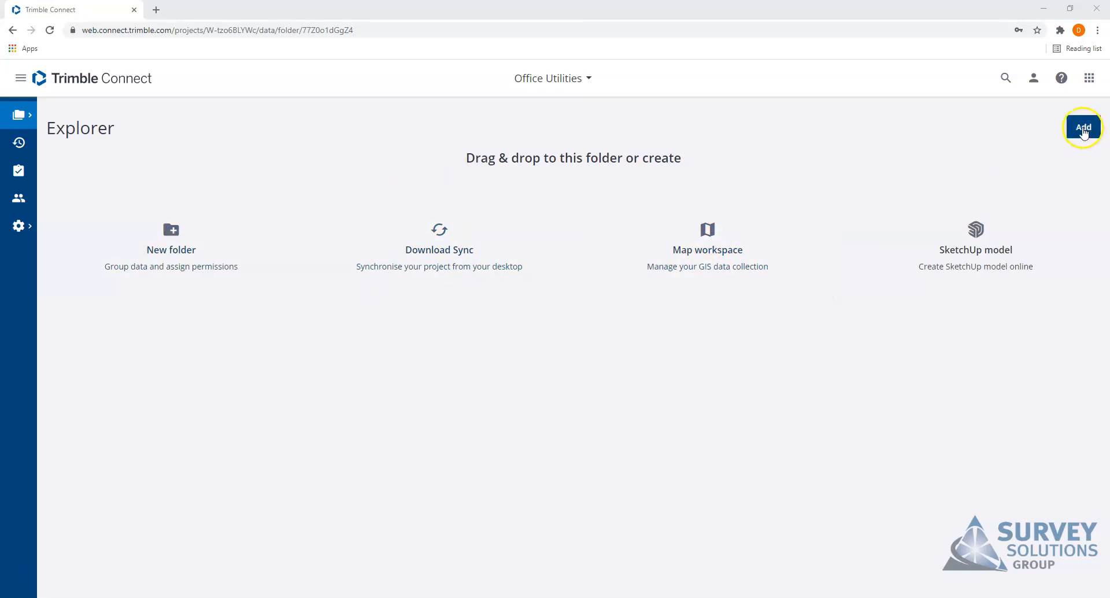
In the Trimble Connect project, create a map workspace named Office Utilities
left_click(1084, 128)
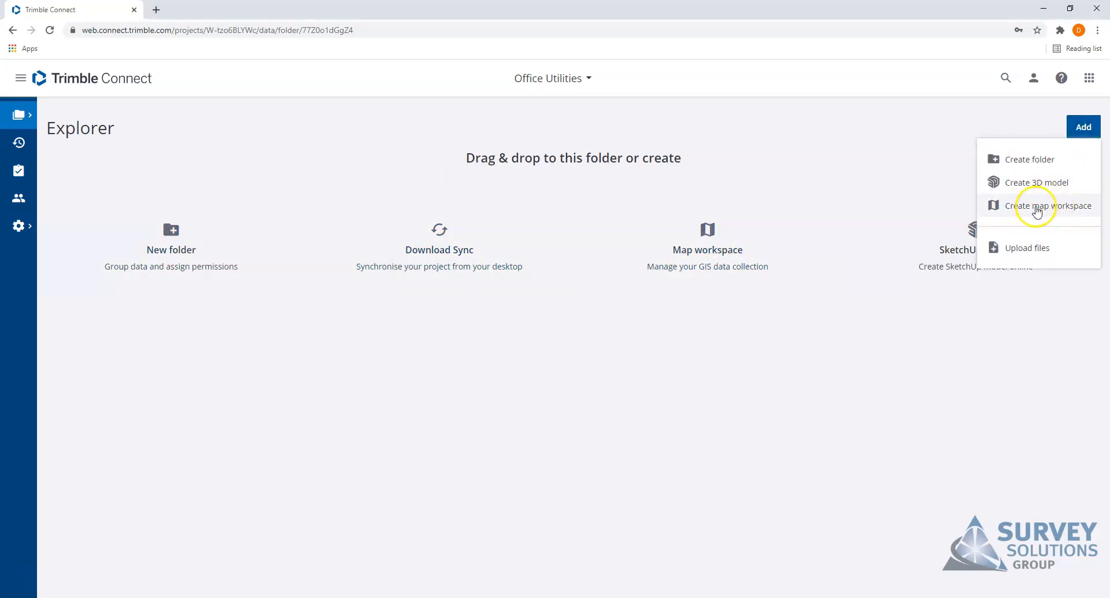
left_click(1038, 207)
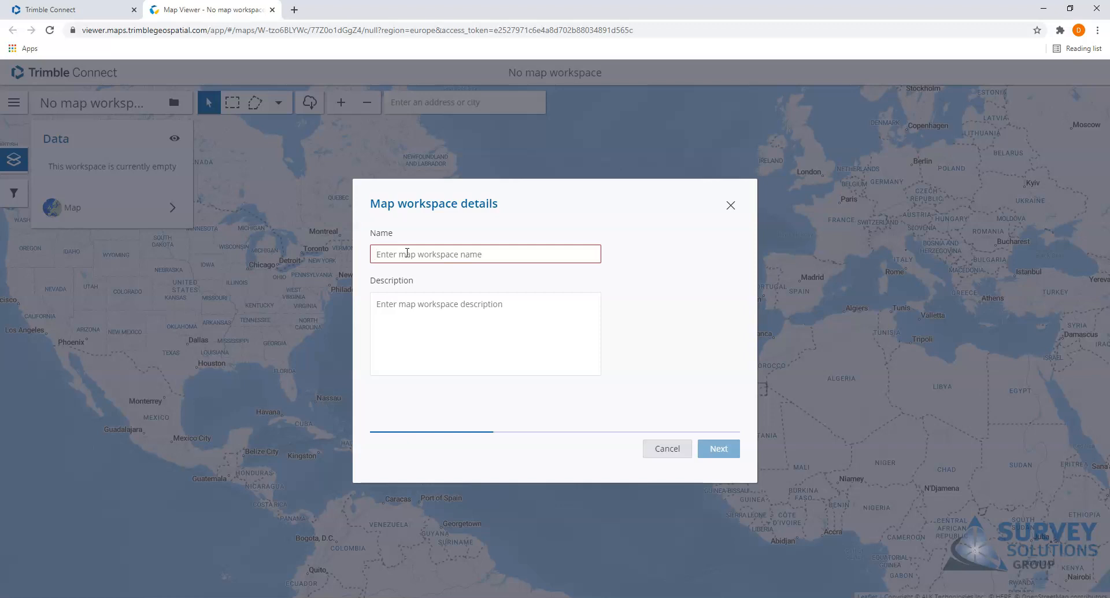
type("Office Utilities")
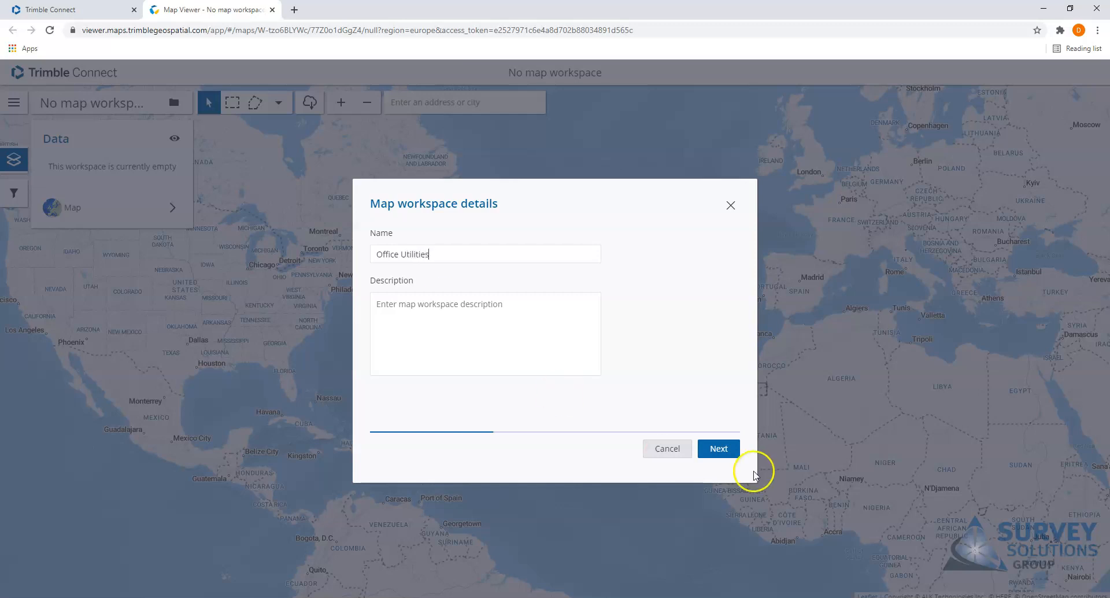
left_click(719, 449)
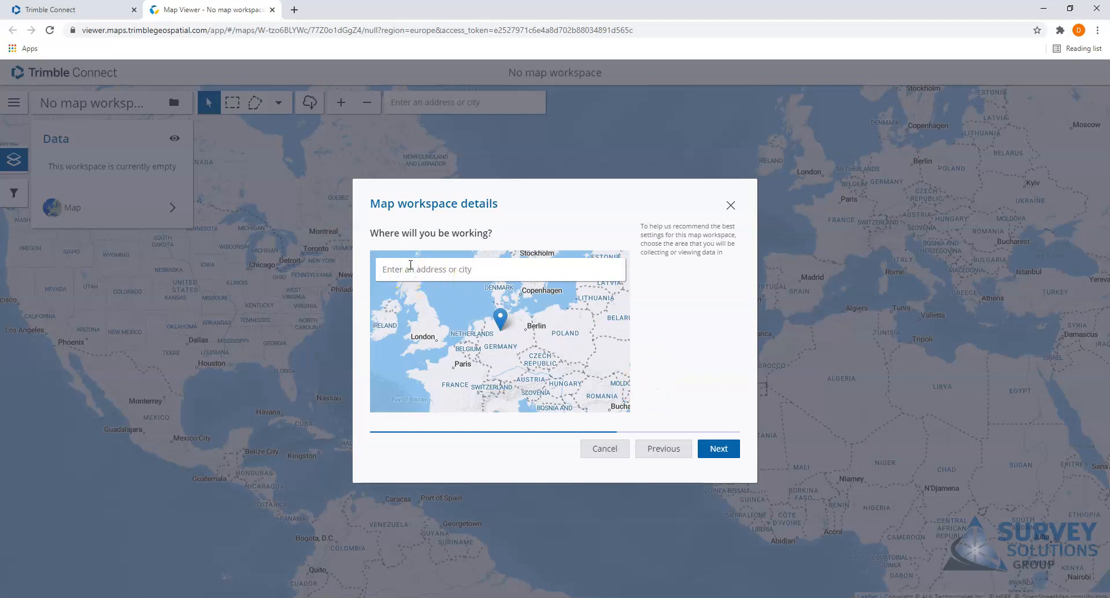
Set the map workspace's working location to Loanhead, Midlothian, and proceed to the coordinate system settings
type("loanhead")
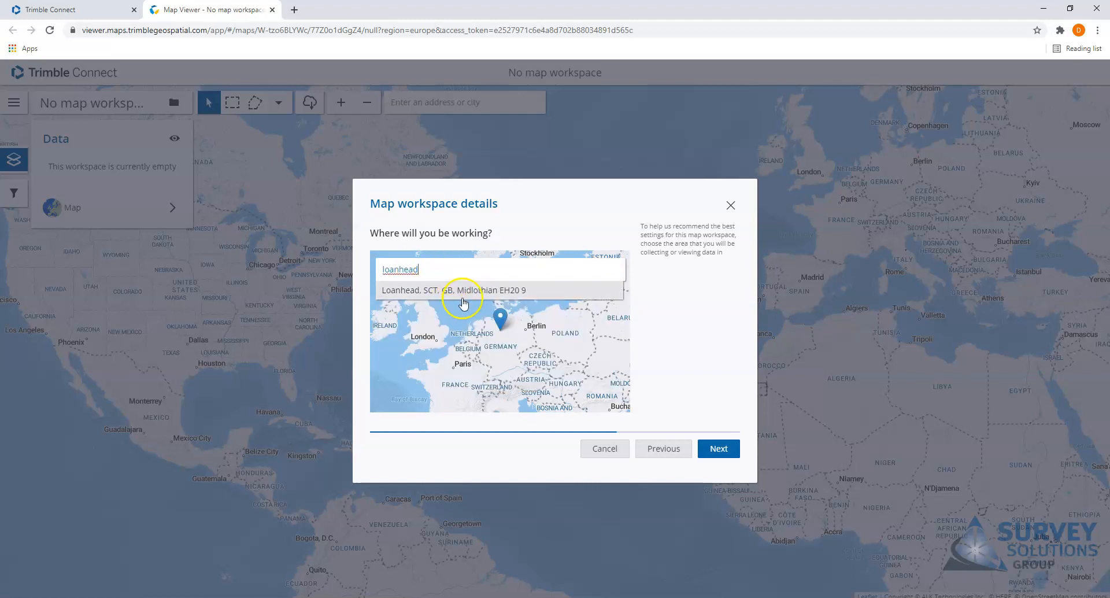
left_click(463, 292)
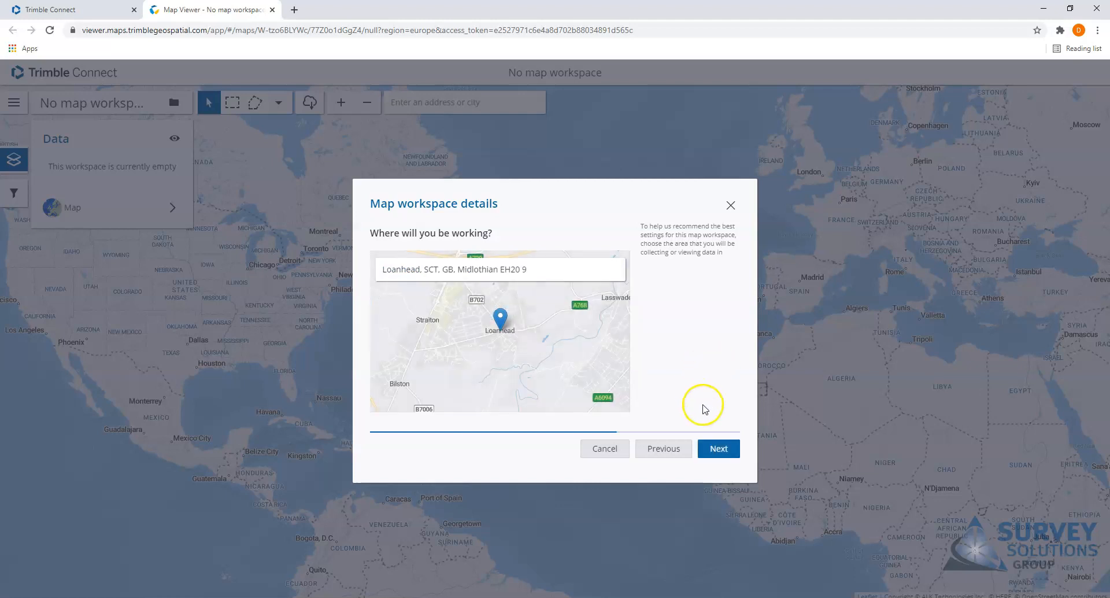
left_click(722, 451)
left_click(722, 451)
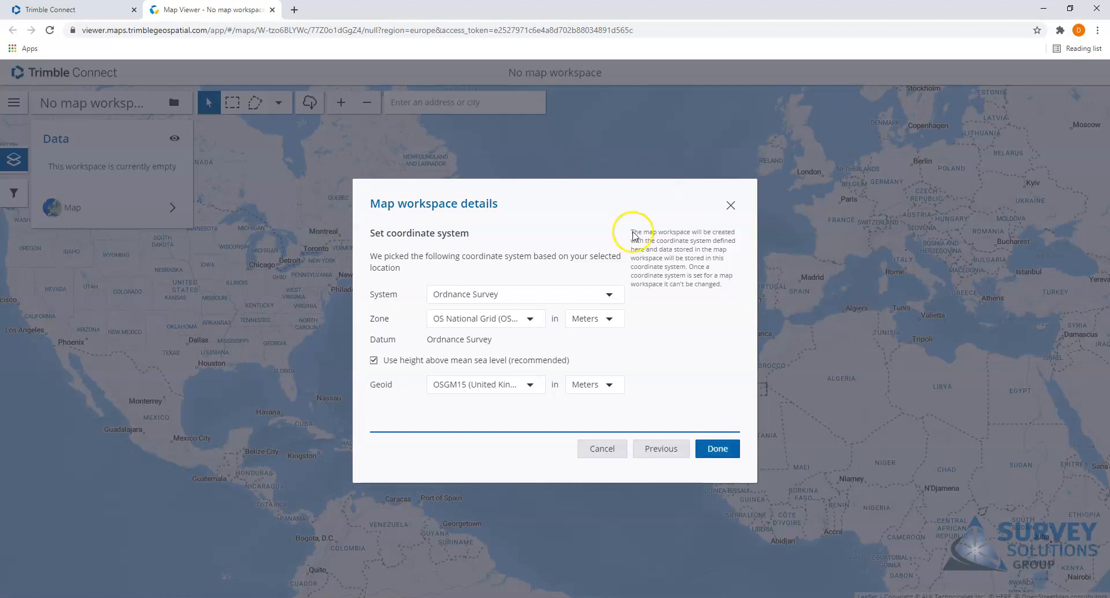
Set the workspace coordinate system to Ordnance Survey, zone OS National Grid (OSTN15), with the OSGM15 (United Kingdom) geoid
left_click(609, 297)
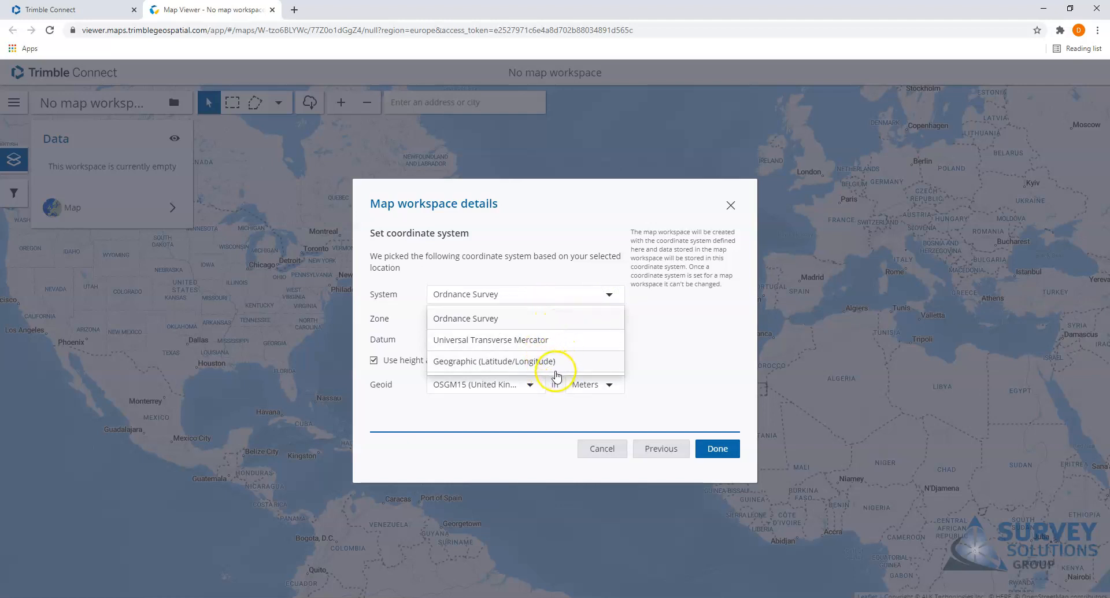
left_click(491, 320)
left_click(528, 319)
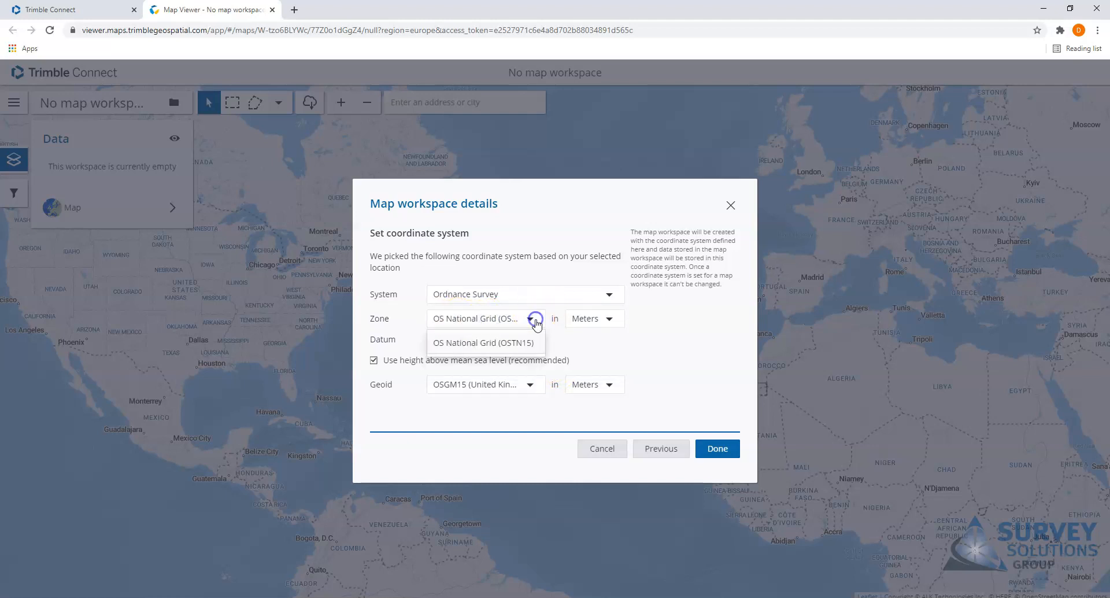
left_click(519, 343)
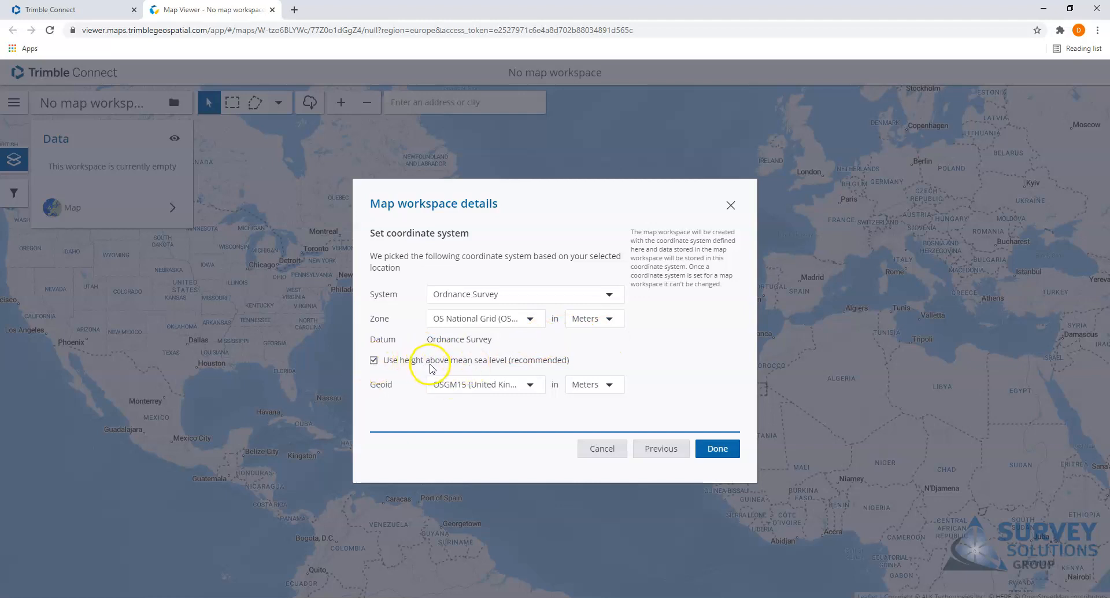
left_click(526, 385)
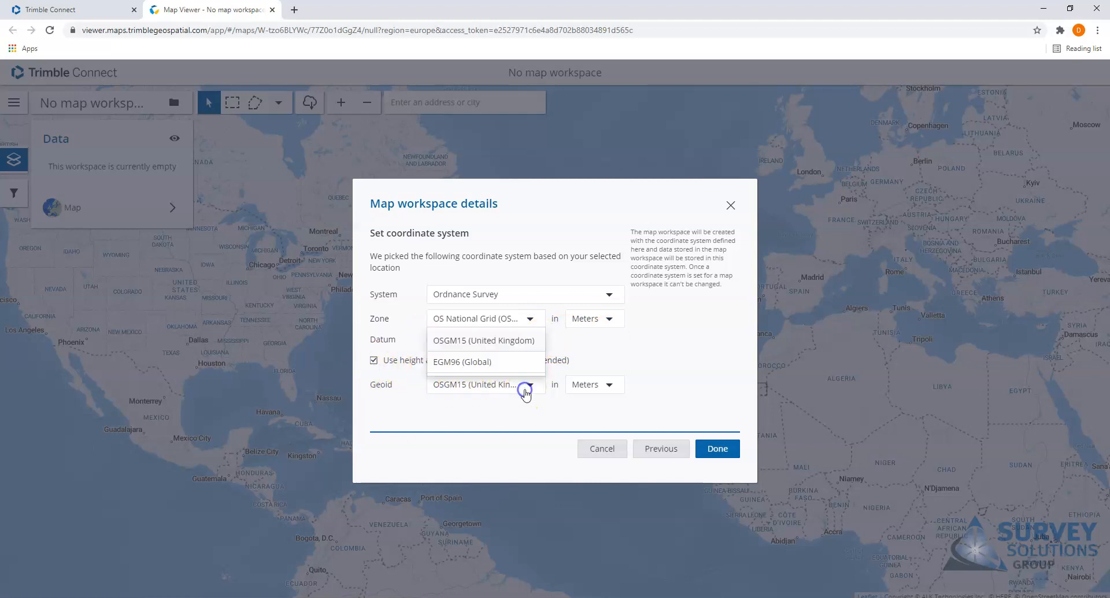
left_click(510, 342)
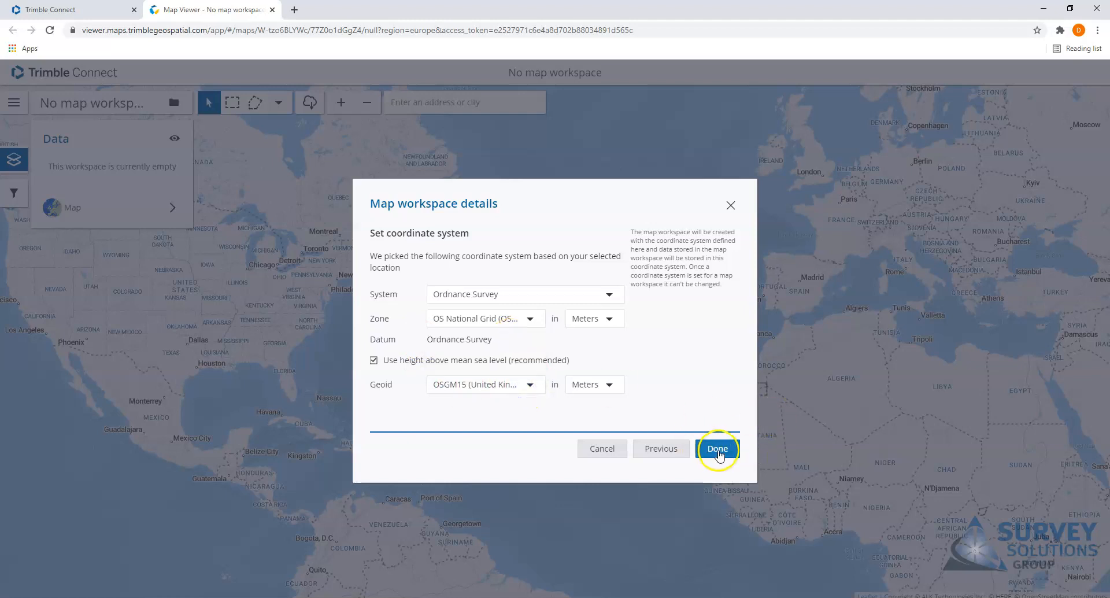
Finish creating the Office Utilities map workspace and start importing data from a file
left_click(718, 450)
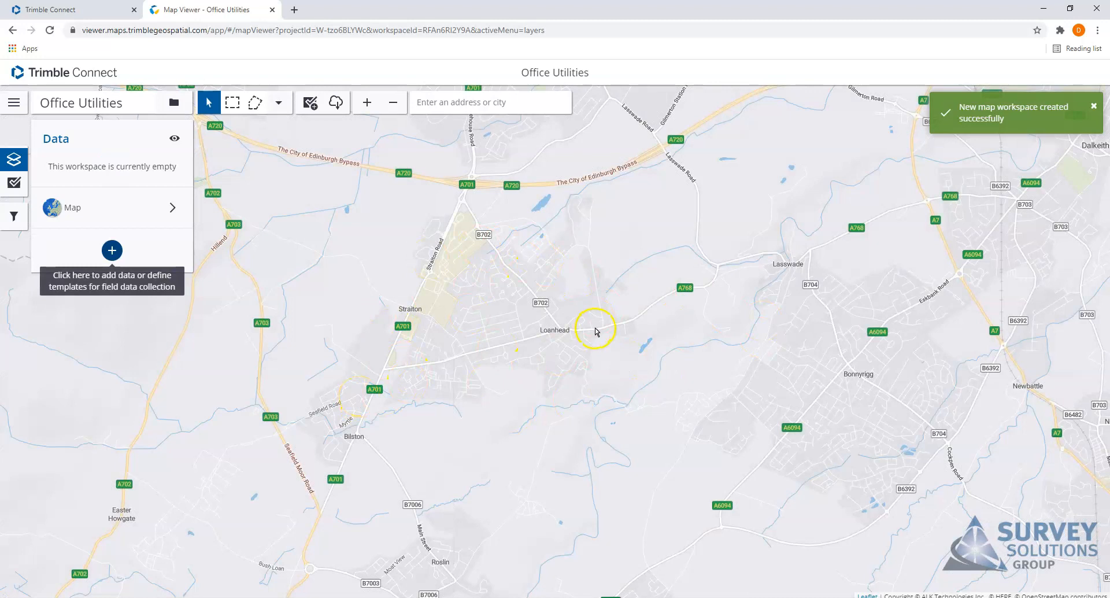
left_click(112, 253)
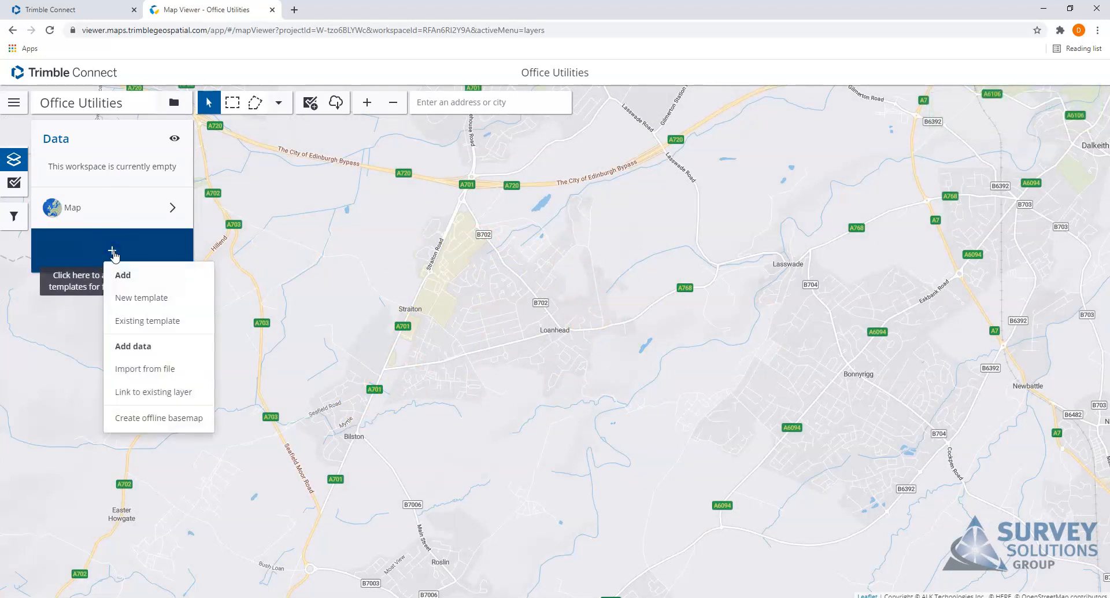
left_click(159, 374)
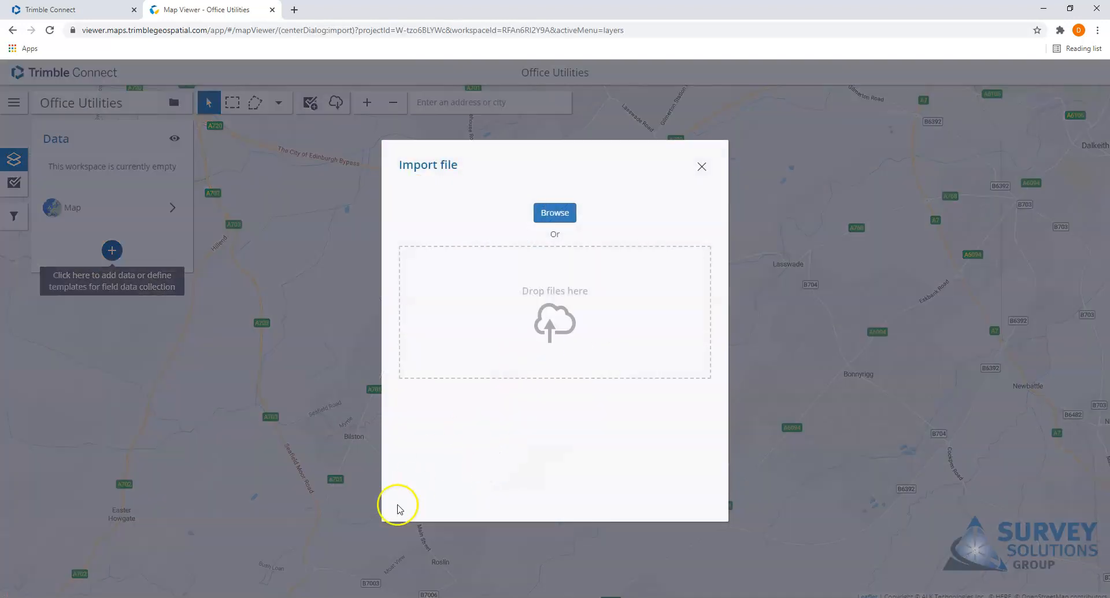
Import Utilities.zip from the Desktop's Utilities.shp folder into the map workspace and create layers from it
key("alt+Tab")
left_click_drag(636, 112, 956, 88)
left_click_drag(811, 466, 523, 324)
left_click(849, 453)
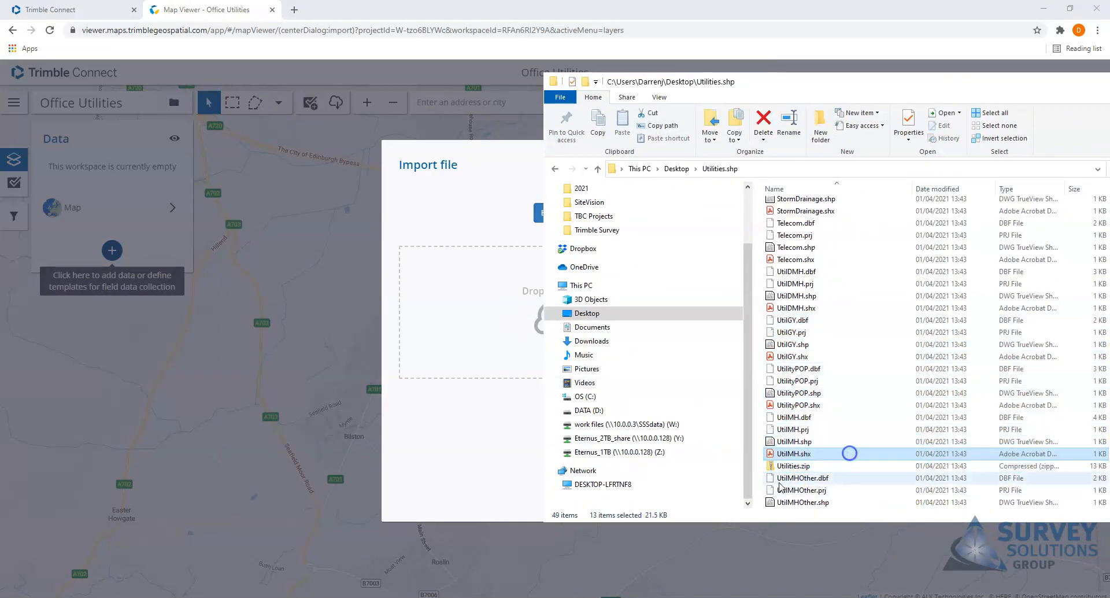
left_click(800, 467)
left_click_drag(791, 470, 495, 330)
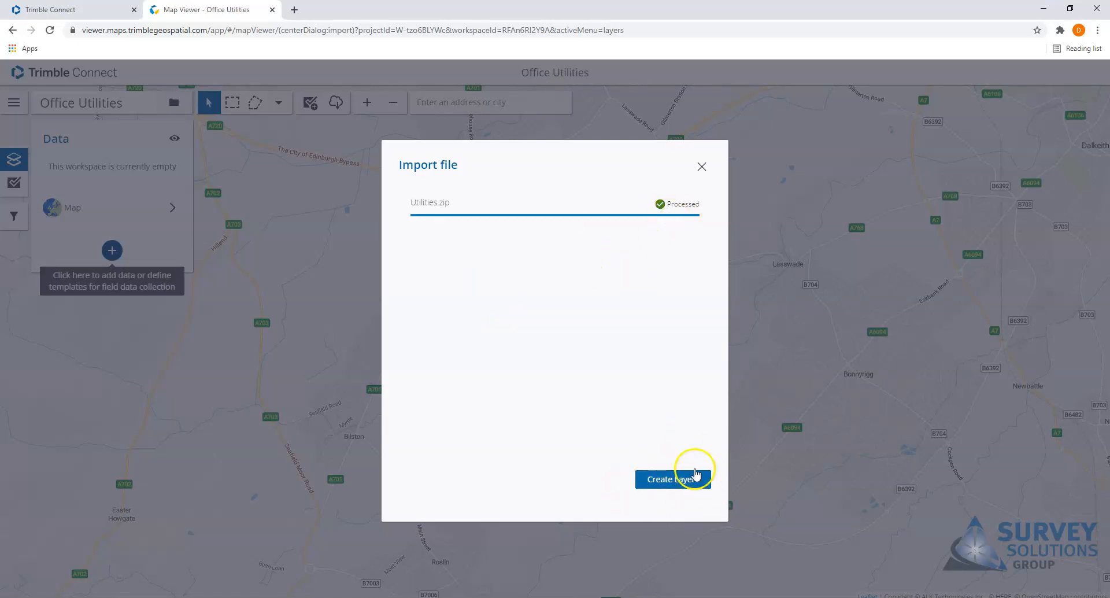
left_click(678, 483)
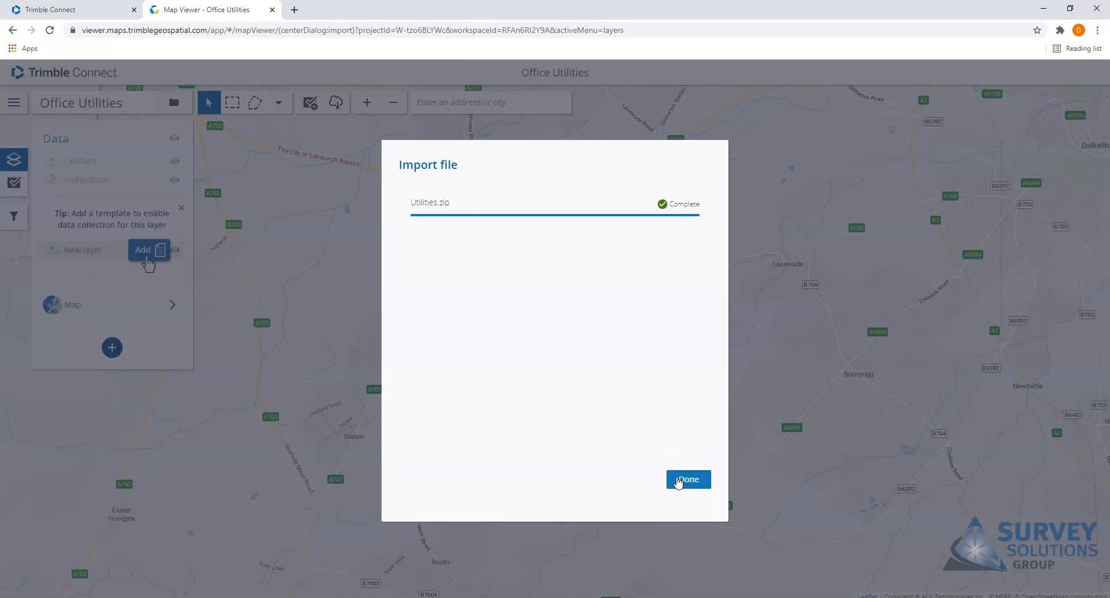
left_click(680, 480)
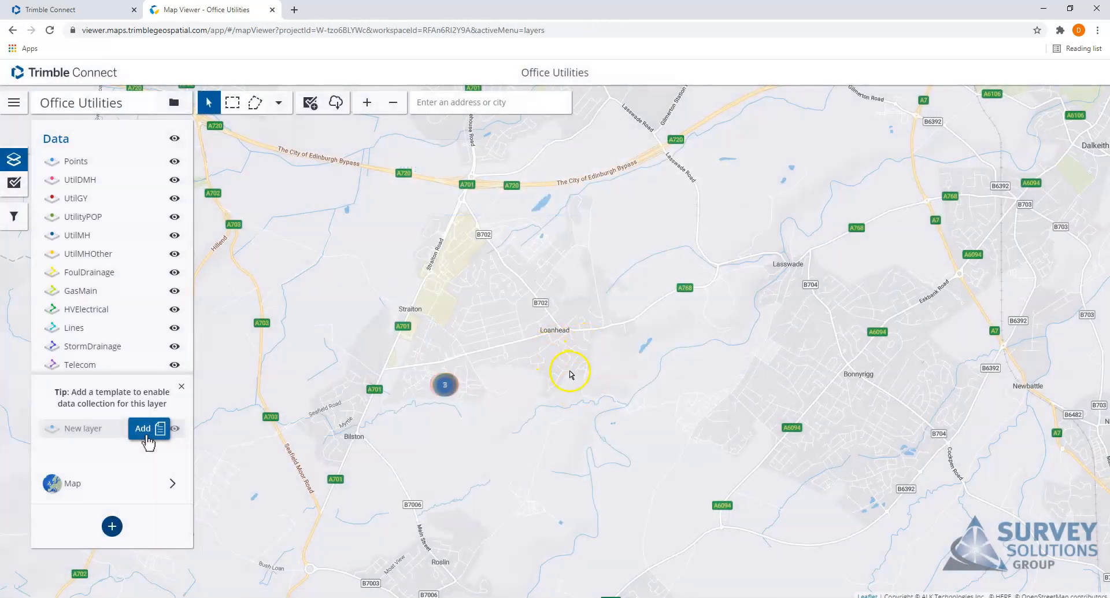
Switch the basemap to Satellite beneath the imported utilities near Dryden Road, and dismiss the tip about adding a template
scroll(472, 391, "up", 5)
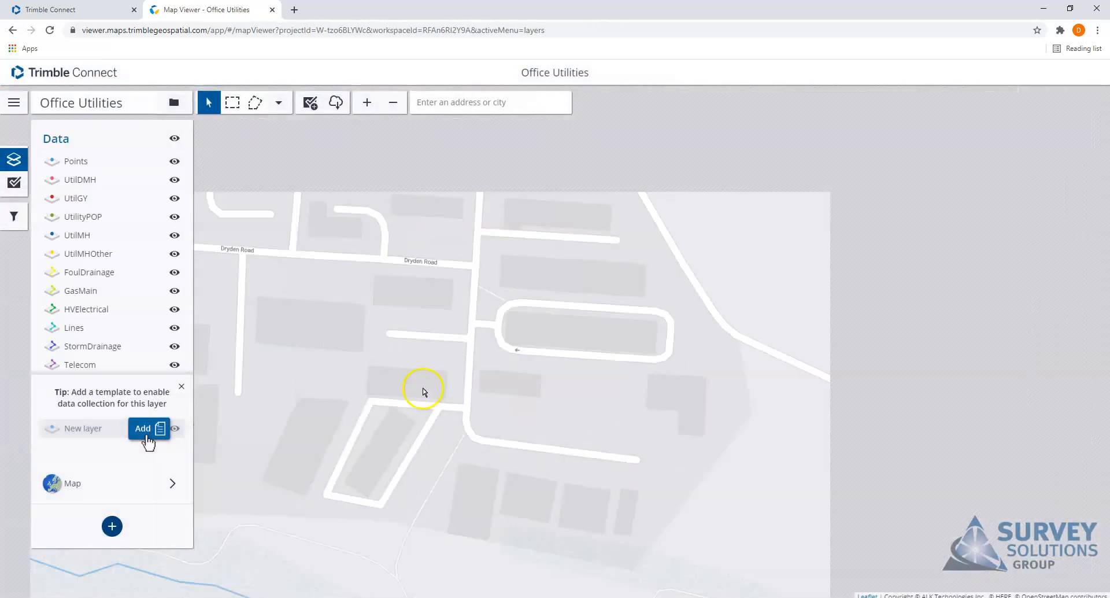
scroll(395, 408, "up", 5)
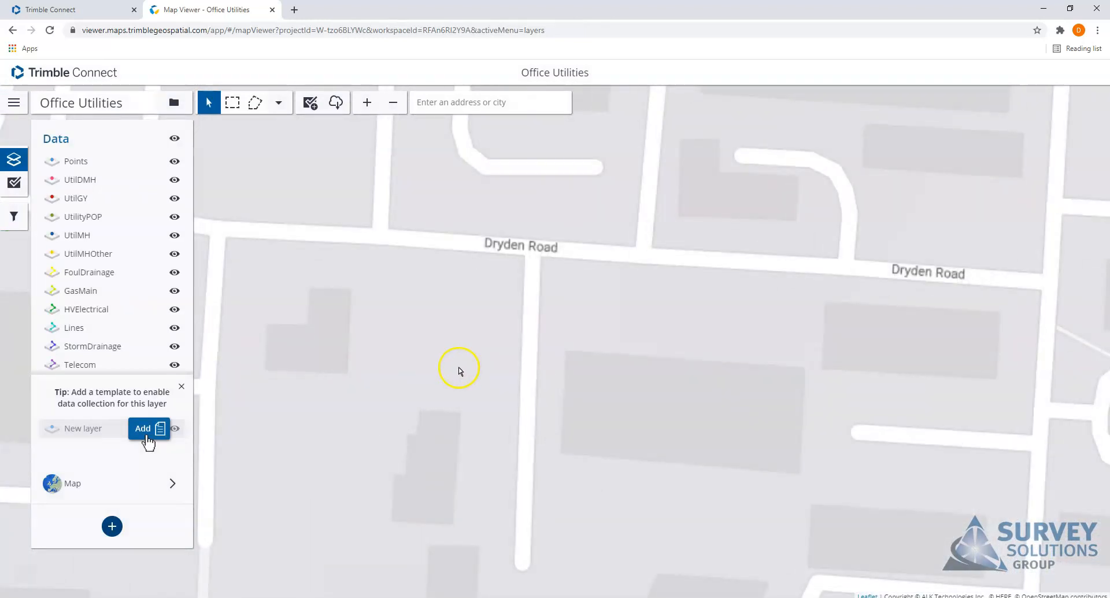
scroll(577, 393, "up", 3)
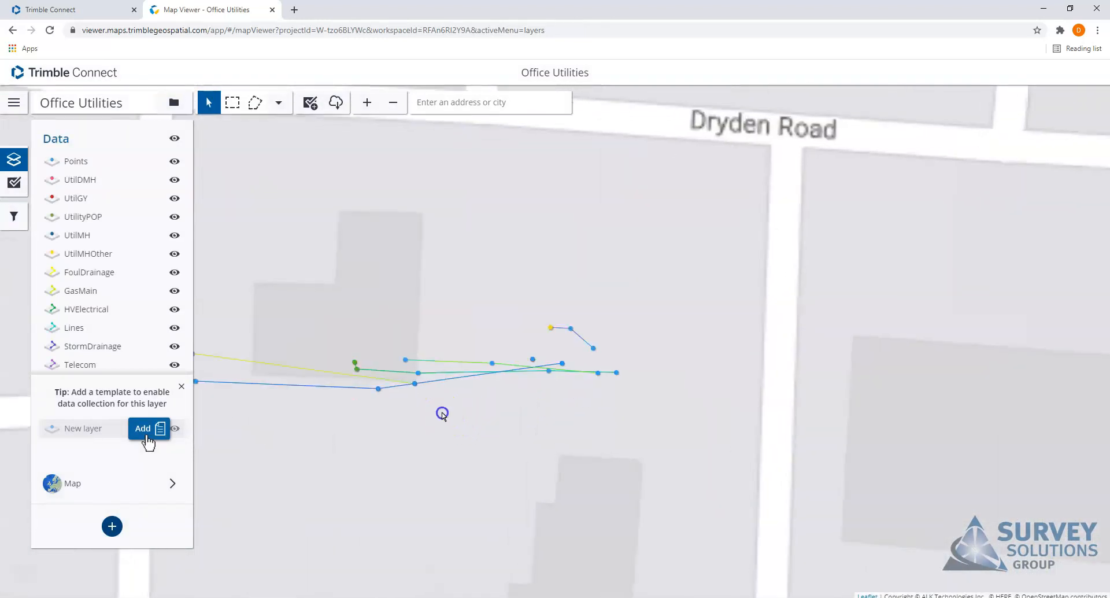
left_click_drag(592, 426, 605, 414)
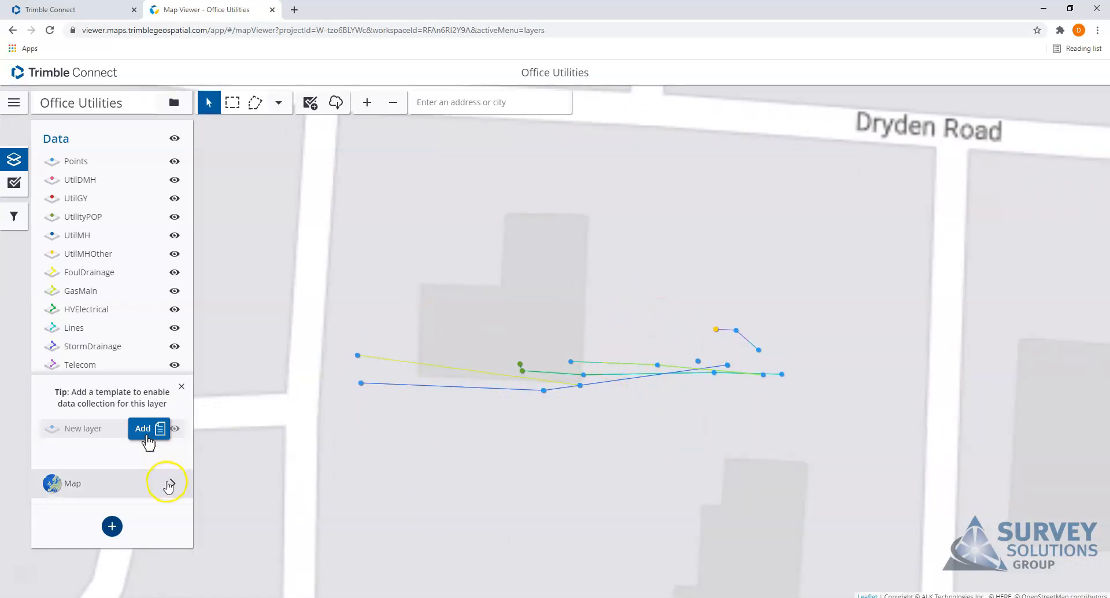
left_click(175, 484)
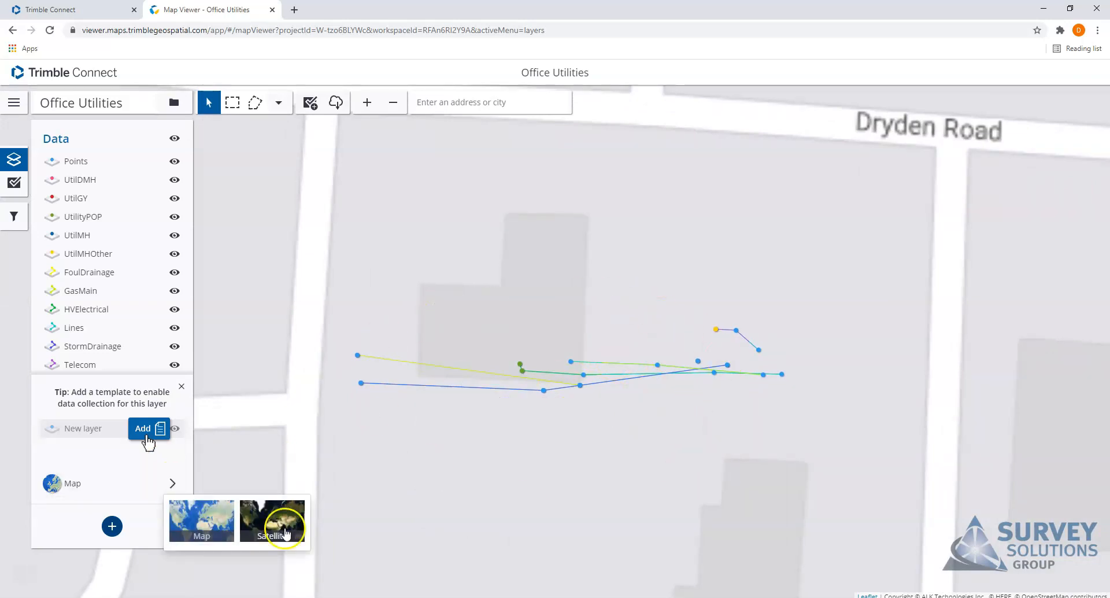
left_click(280, 528)
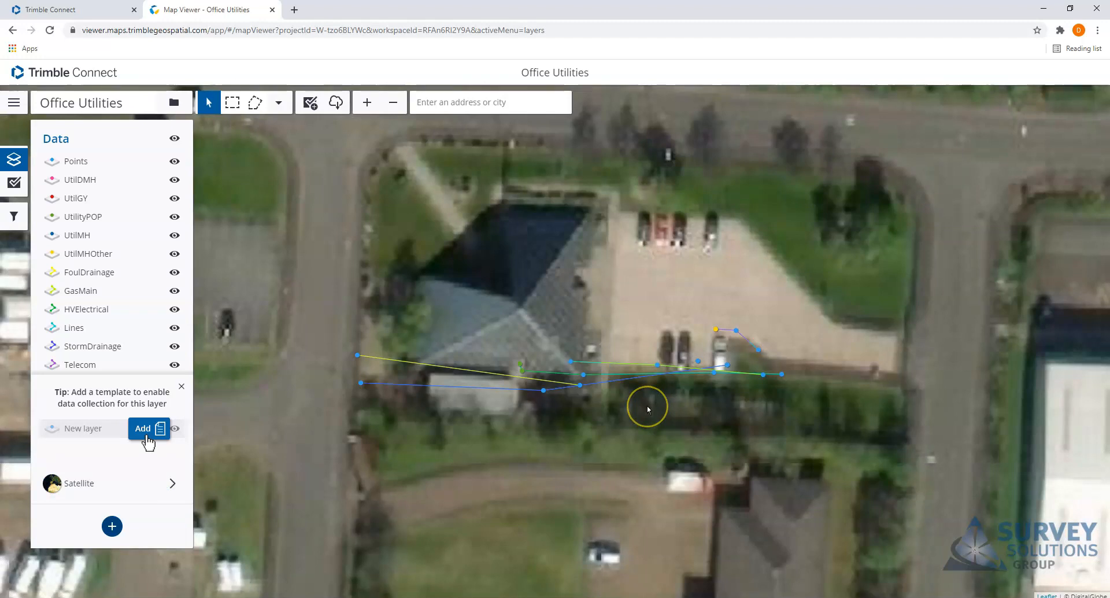
left_click_drag(735, 419, 708, 434)
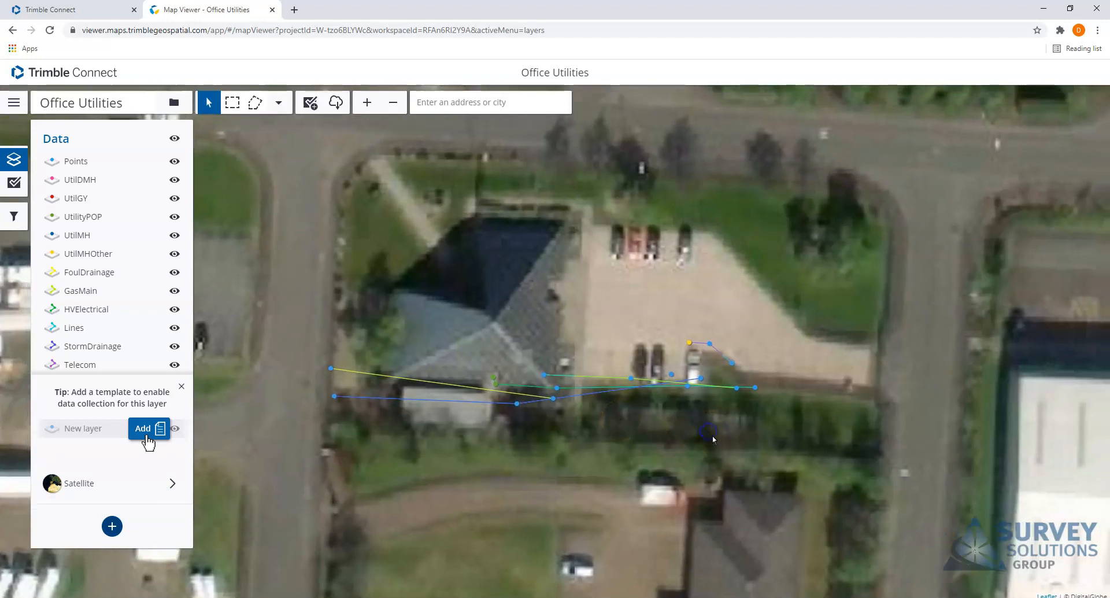
scroll(680, 430, "down", 1)
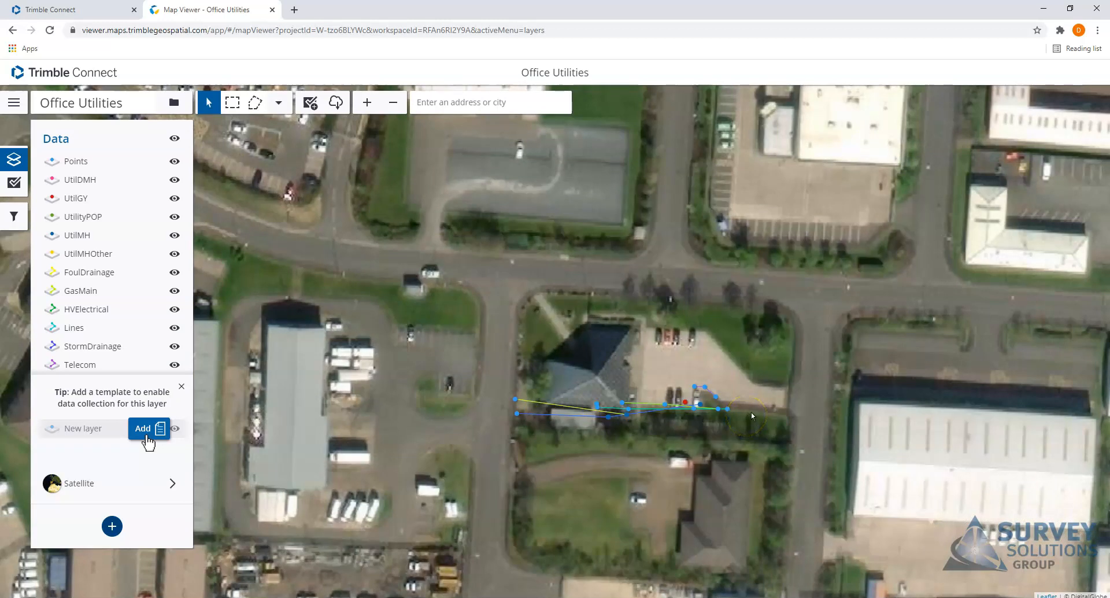
left_click(181, 388)
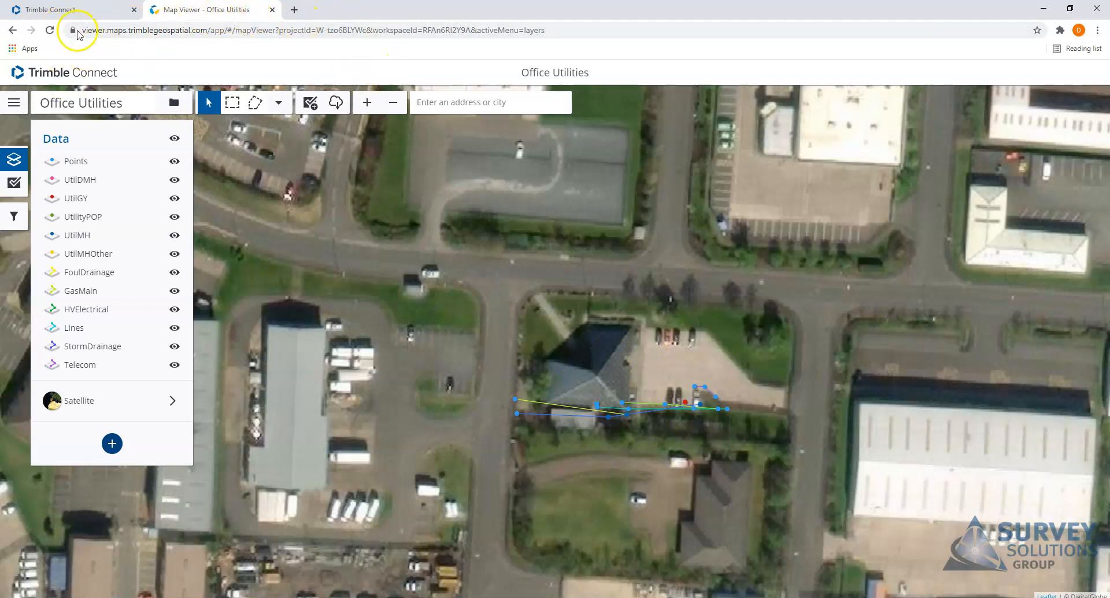
Close the map viewer and reload the Office Utilities project's Explorer page
left_click(105, 11)
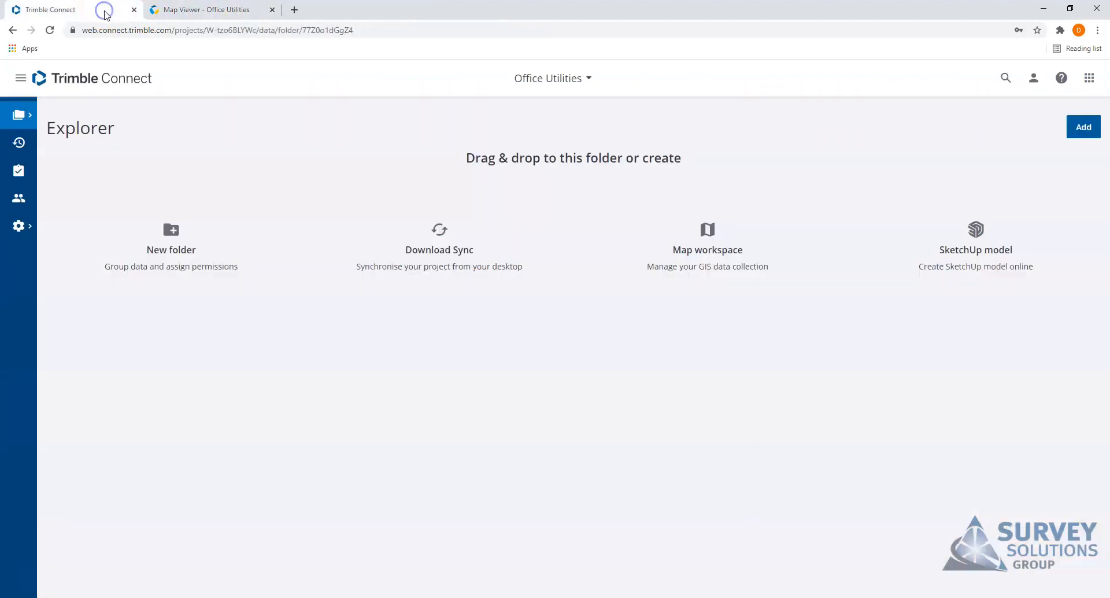
left_click(197, 9)
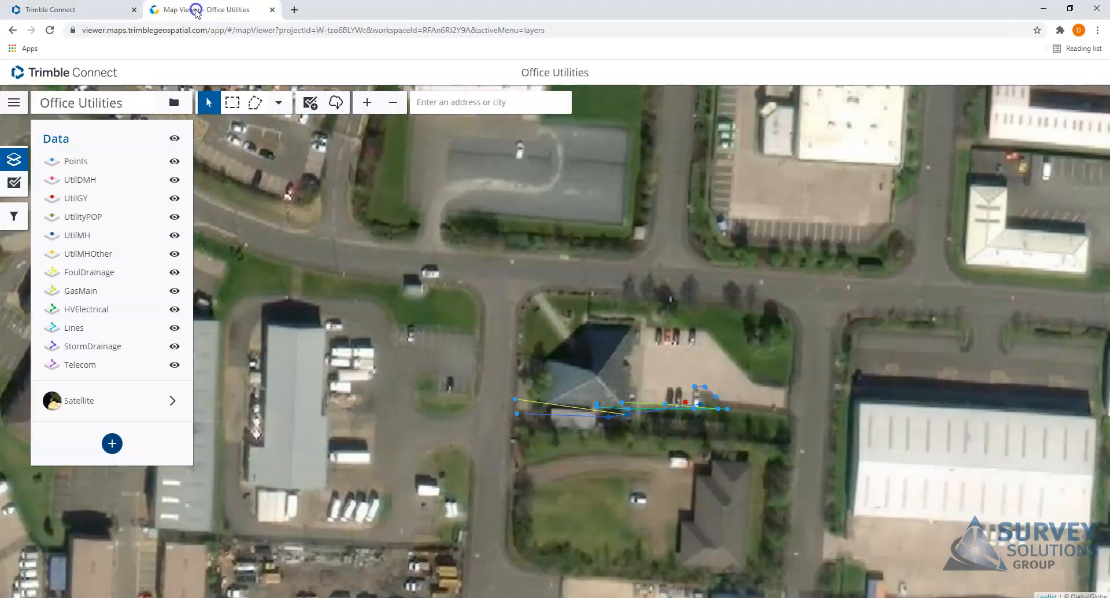
left_click(272, 10)
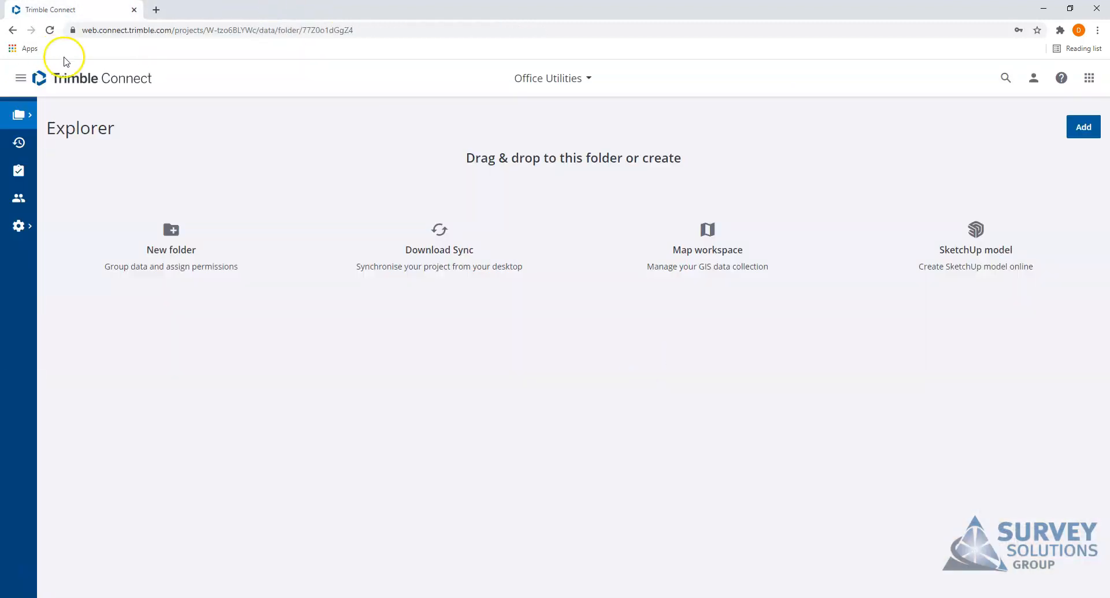
left_click(49, 30)
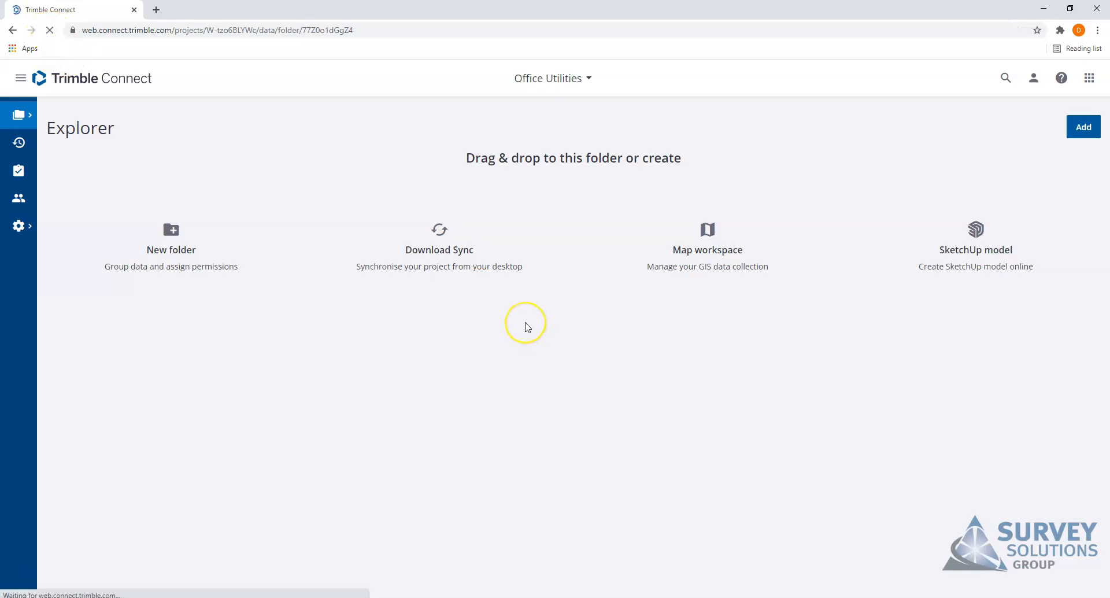